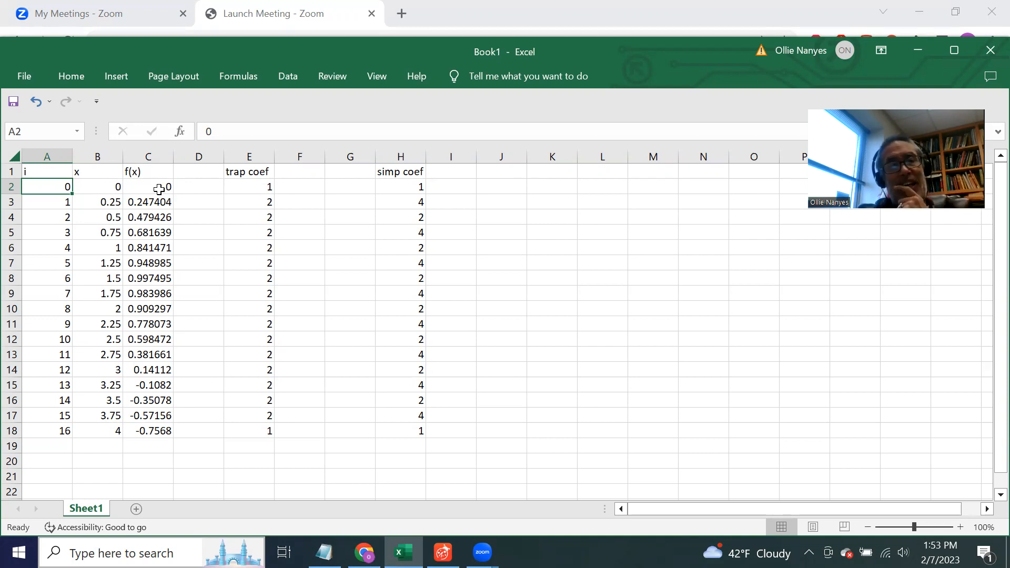
- Enter the column heading "trap sum" in cell F1, beside the trap coef heading
{"action": "left_click", "coordinate": [107, 187]}
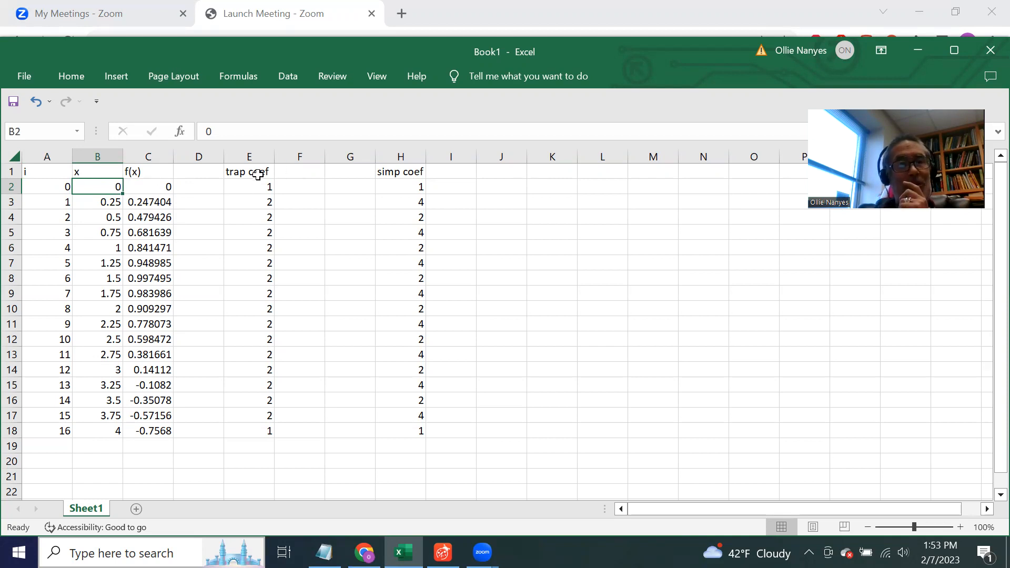
{"action": "left_click", "coordinate": [294, 171]}
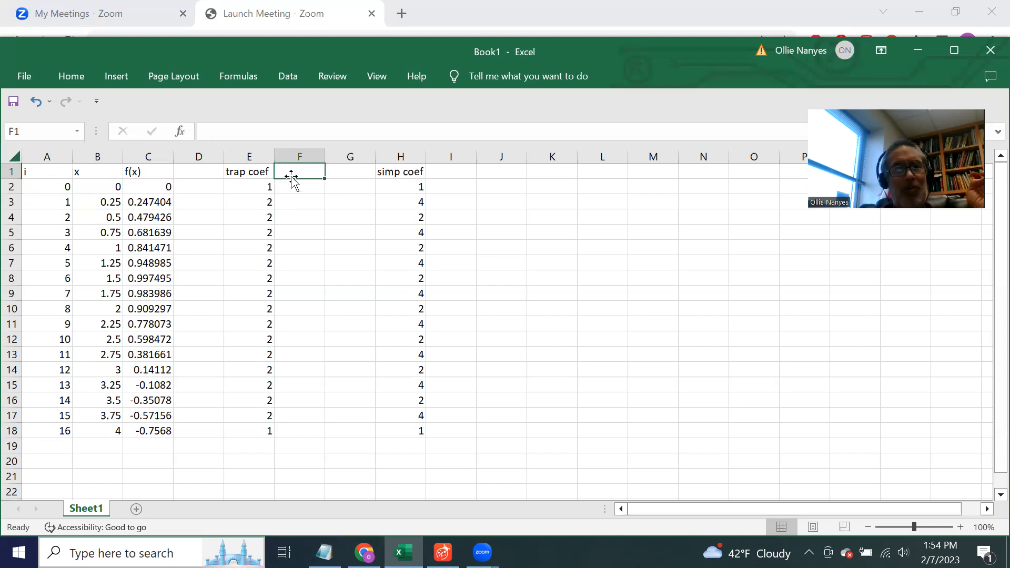
{"action": "left_click", "coordinate": [262, 133]}
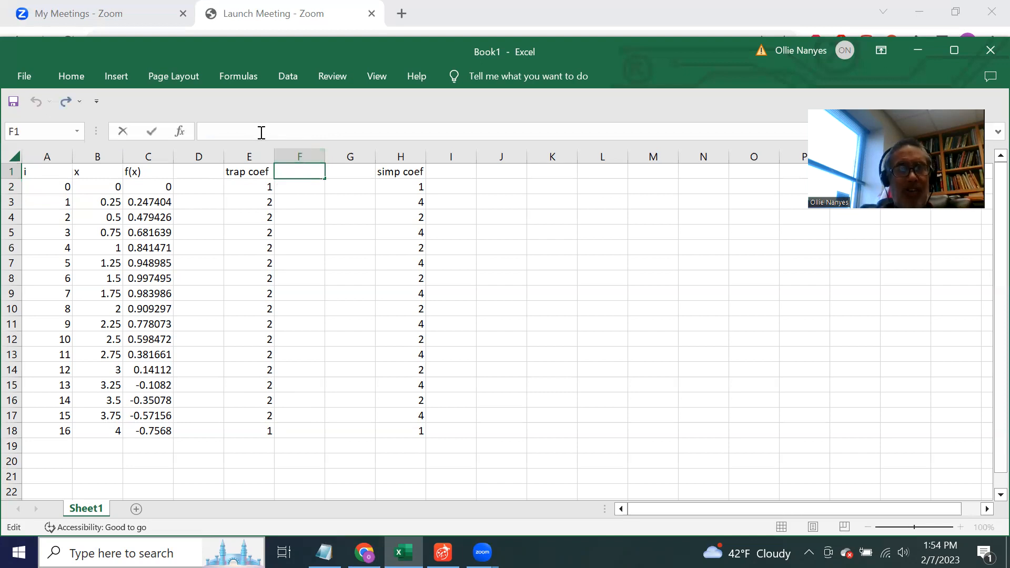
{"action": "type", "text": "trap sum"}
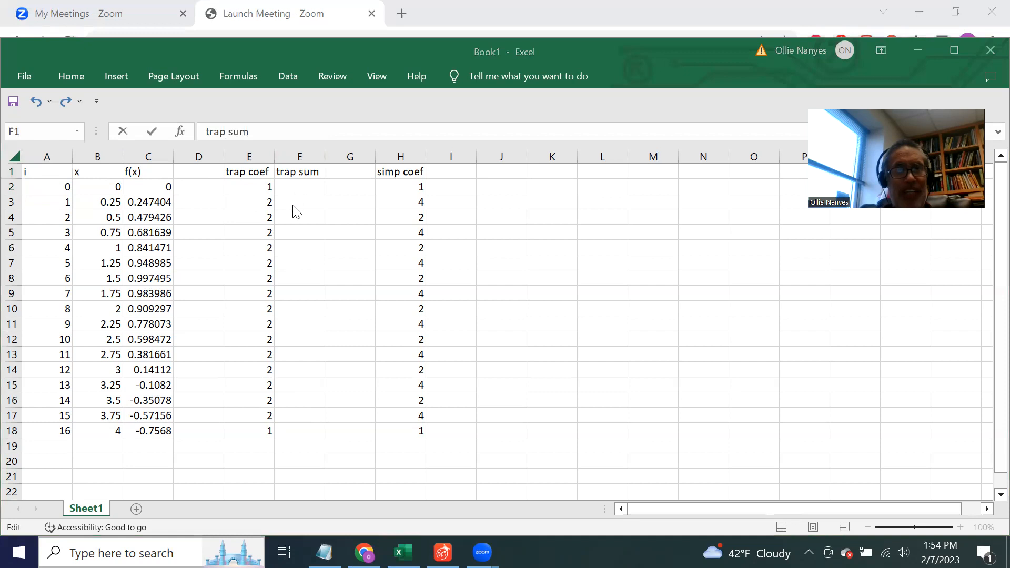
- Enter the formula =C2*E2 in cell F2 to multiply f(x) by its trapezoid coefficient
{"action": "left_click", "coordinate": [295, 188]}
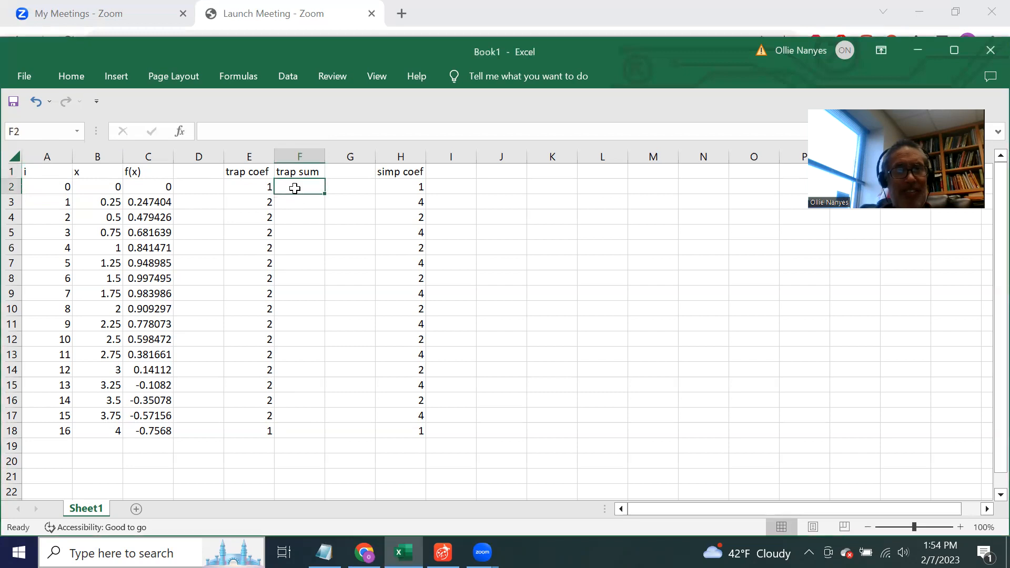
{"action": "left_click", "coordinate": [271, 129]}
{"action": "type", "text": "="}
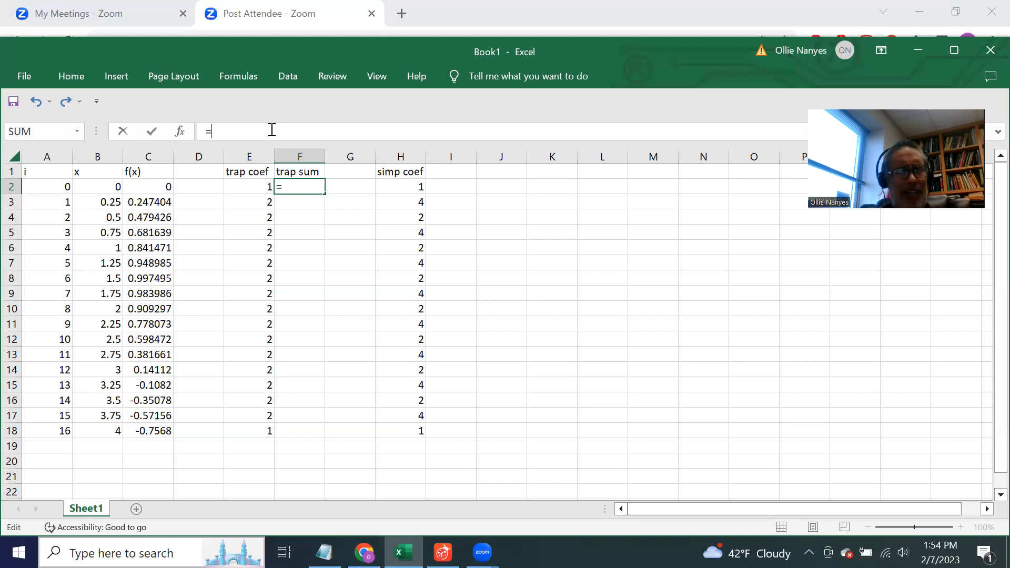
{"action": "type", "text": "c2"}
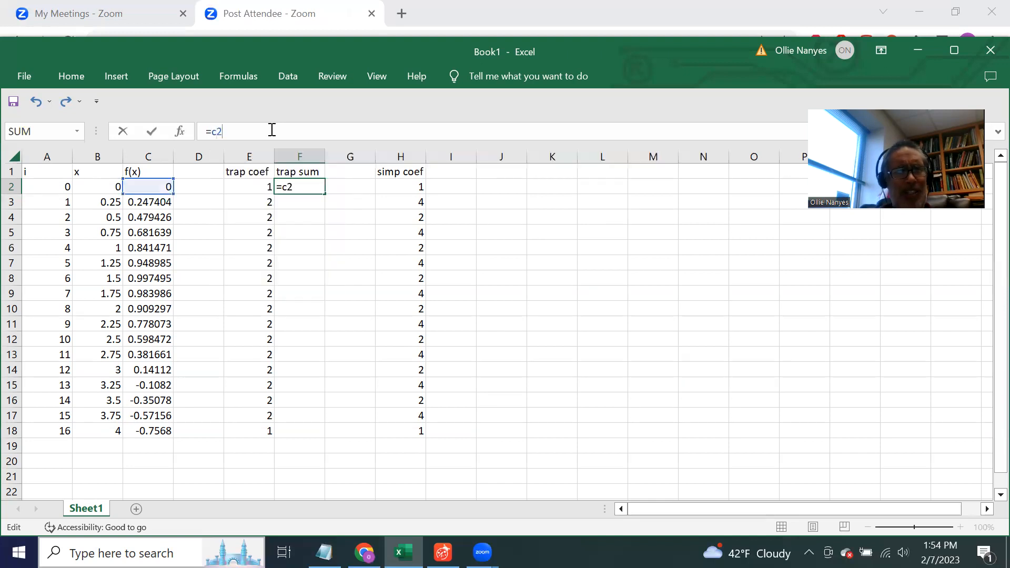
{"action": "type", "text": "*e2"}
{"action": "key", "text": "Return"}
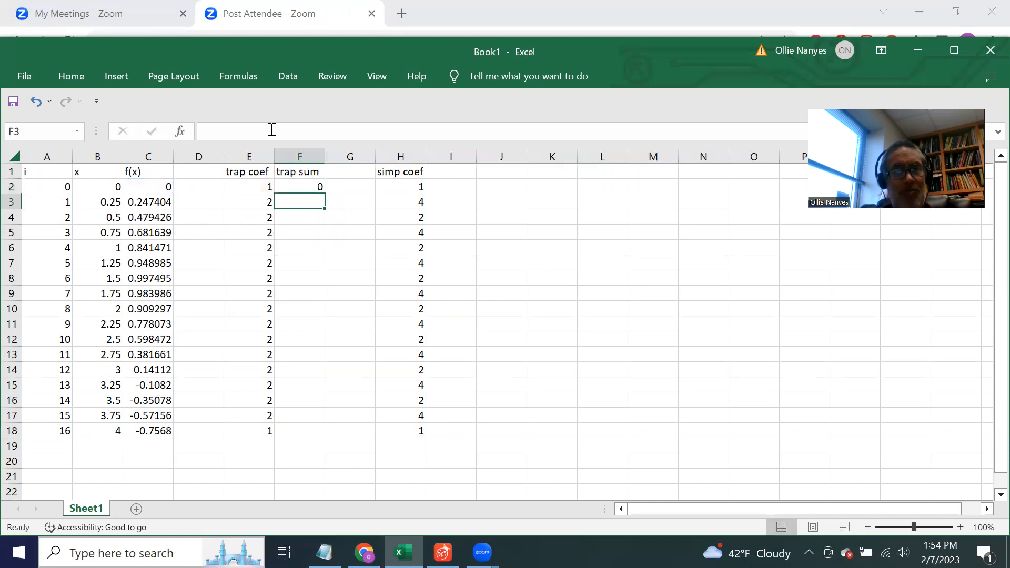
- Fill the F2 formula down the trap sum column through cell F18
{"action": "left_click", "coordinate": [313, 186]}
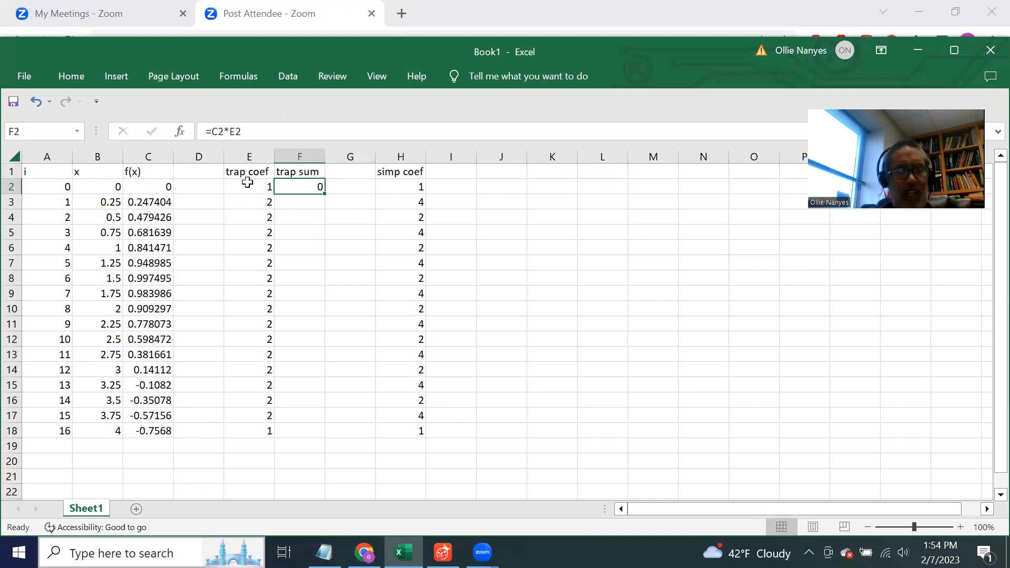
{"action": "key", "text": "ctrl+c"}
{"action": "left_click_drag", "start_coordinate": [325, 193], "coordinate": [319, 435]}
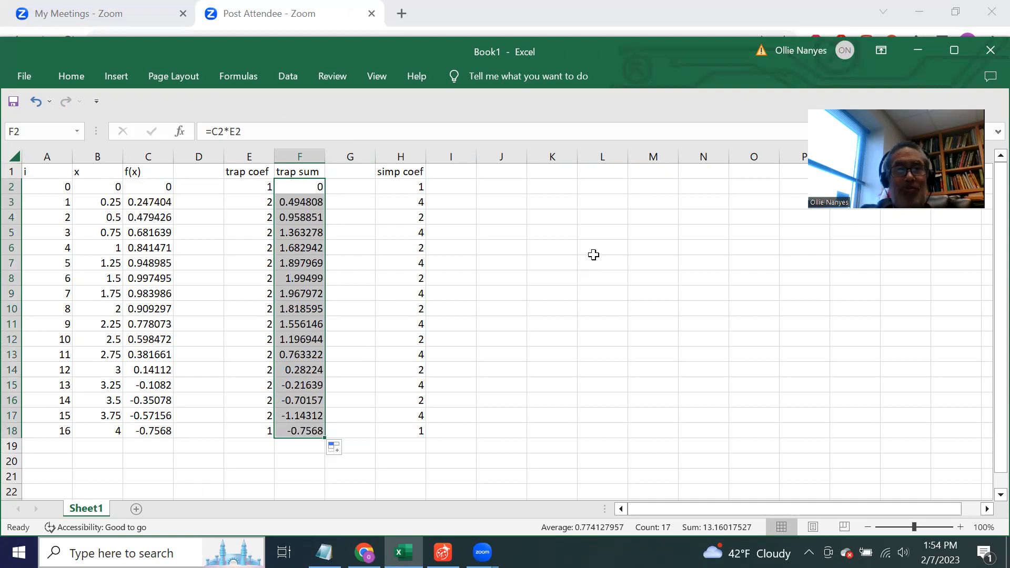
- Label cell K2 "trap sum"
{"action": "left_click", "coordinate": [558, 186]}
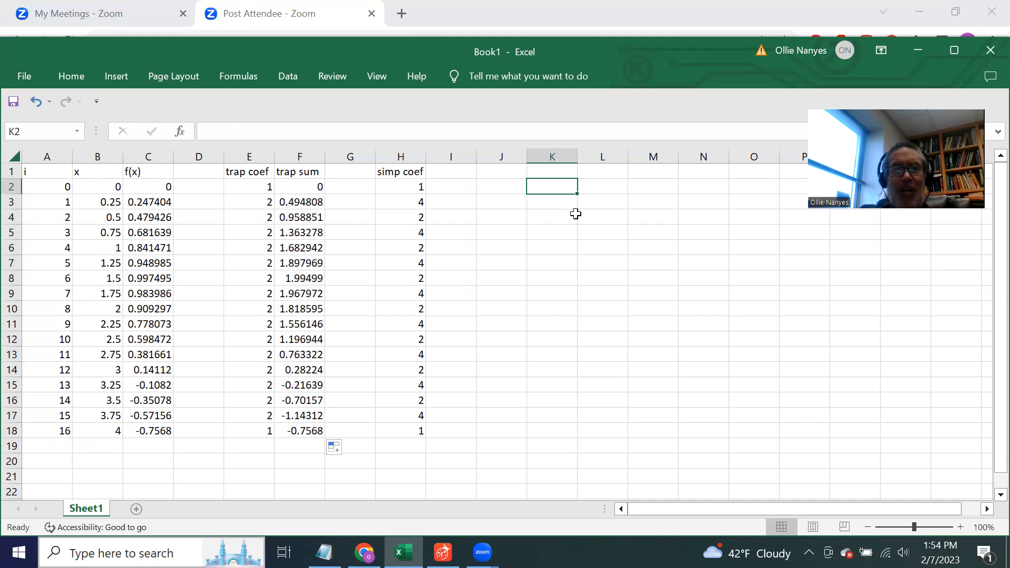
{"action": "type", "text": "trap"}
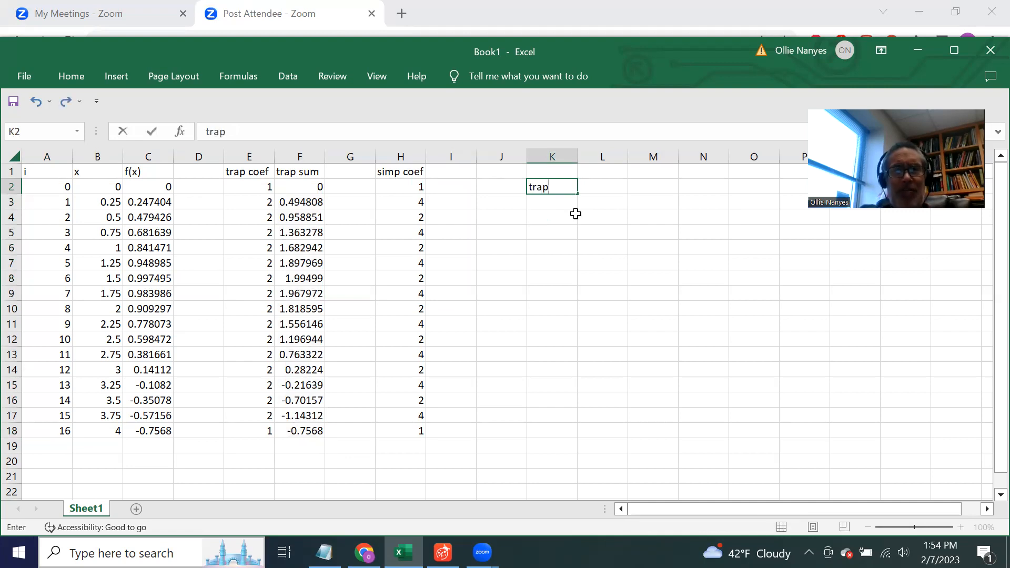
{"action": "type", "text": " sum"}
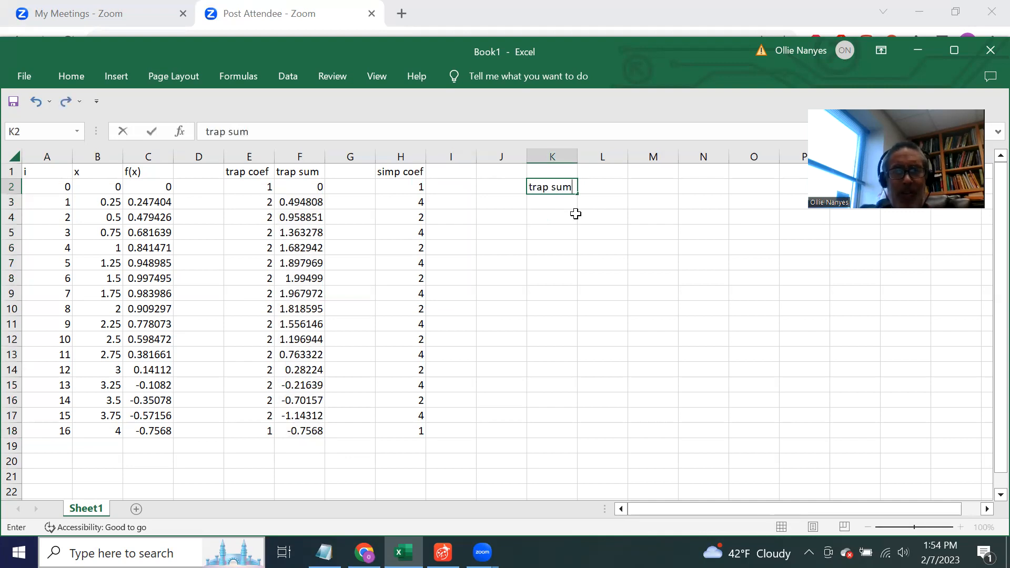
- Total the trap sum column in cell L2 with the formula =SUM(F2:F18)
{"action": "left_click", "coordinate": [598, 187]}
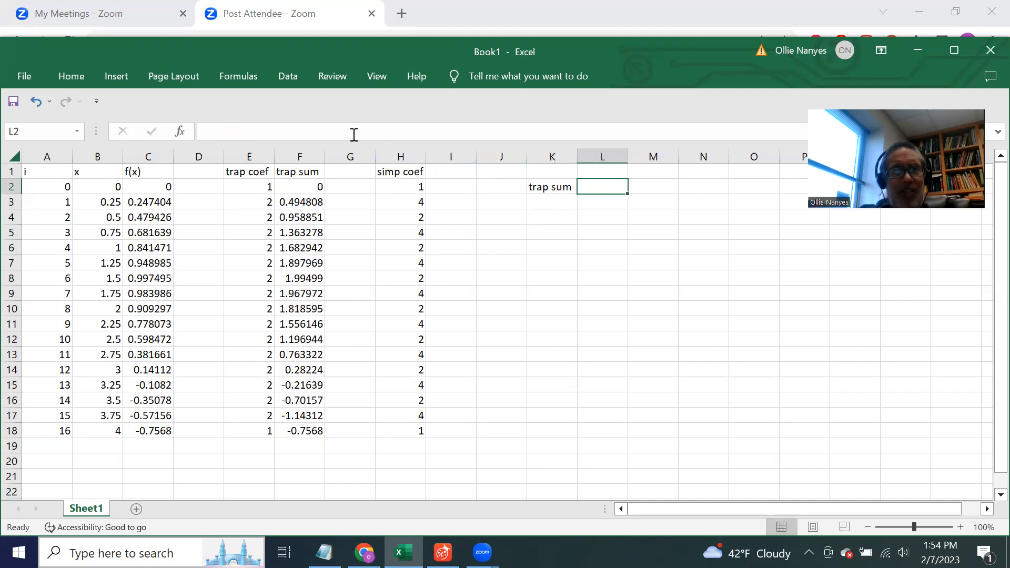
{"action": "type", "text": "="}
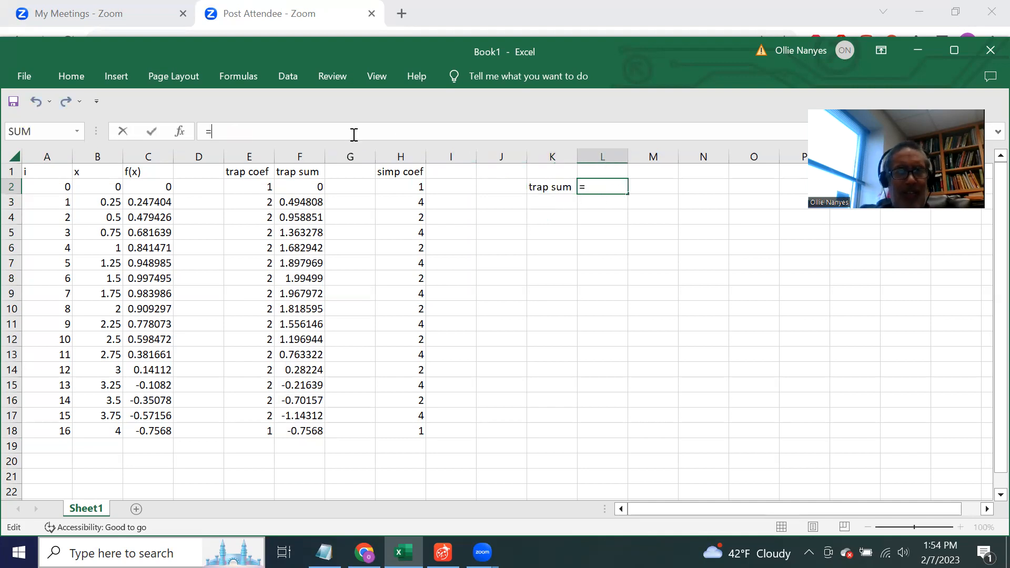
{"action": "type", "text": "sum"}
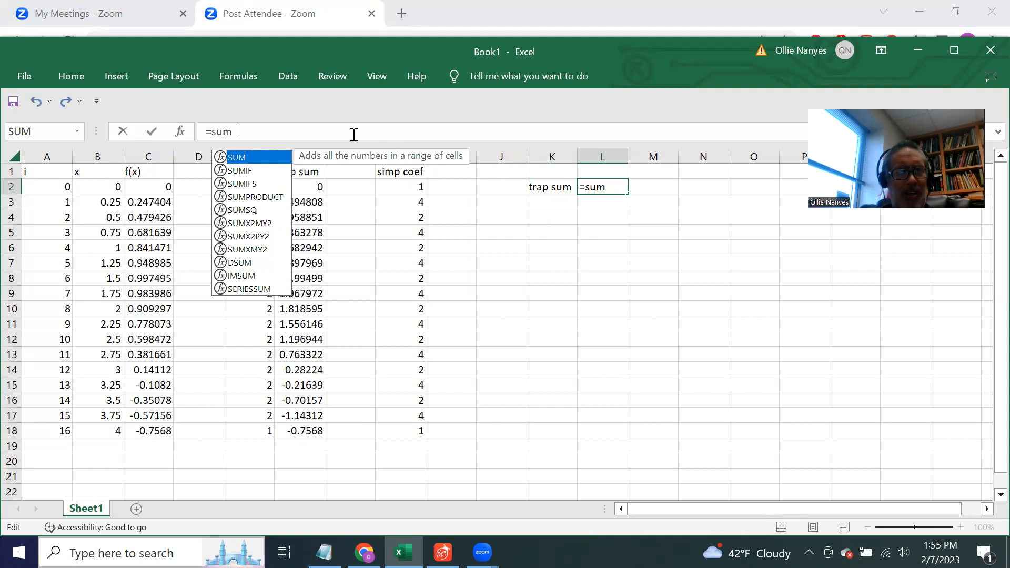
{"action": "type", "text": "("}
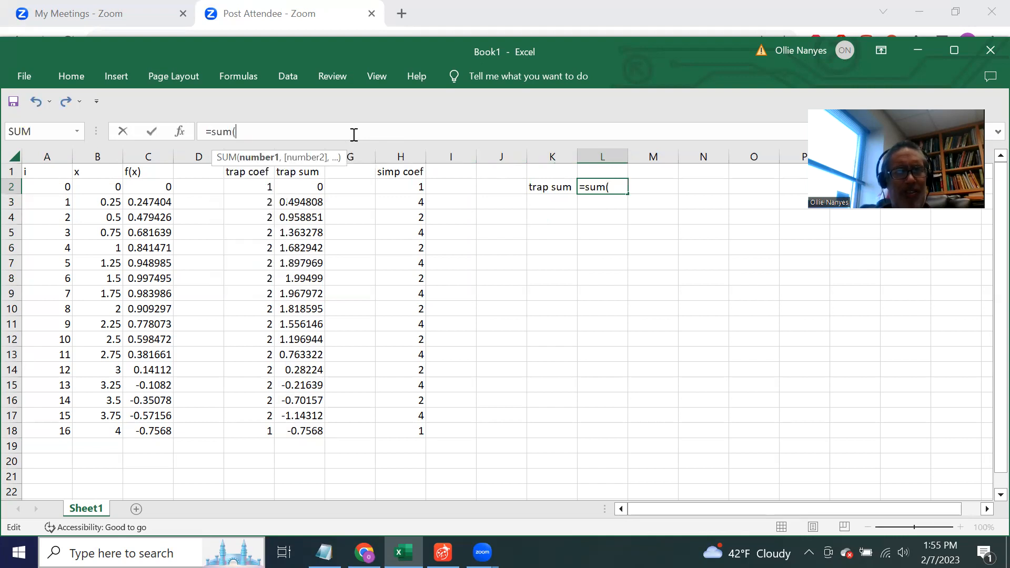
{"action": "type", "text": "f2"}
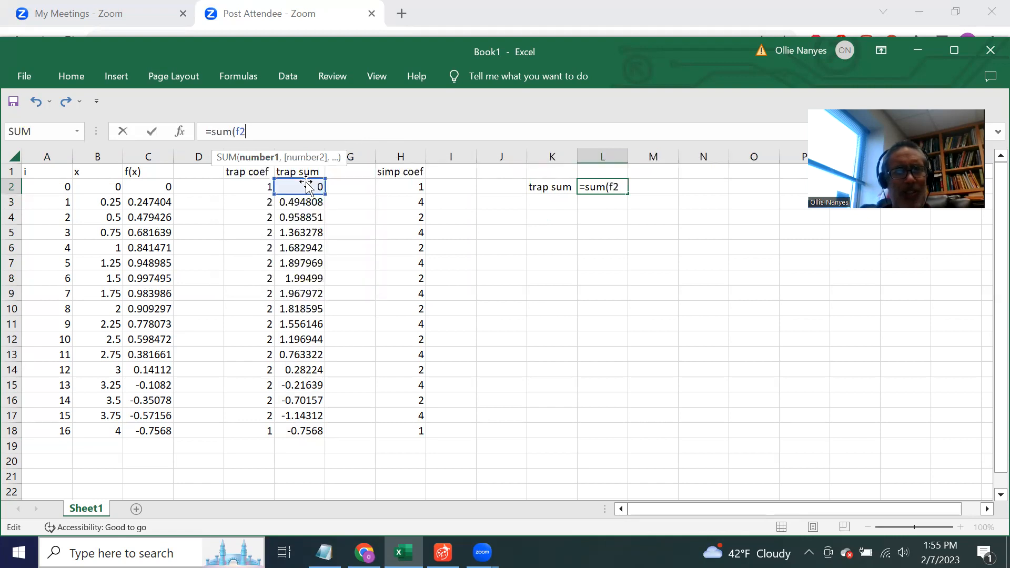
{"action": "type", "text": ":"}
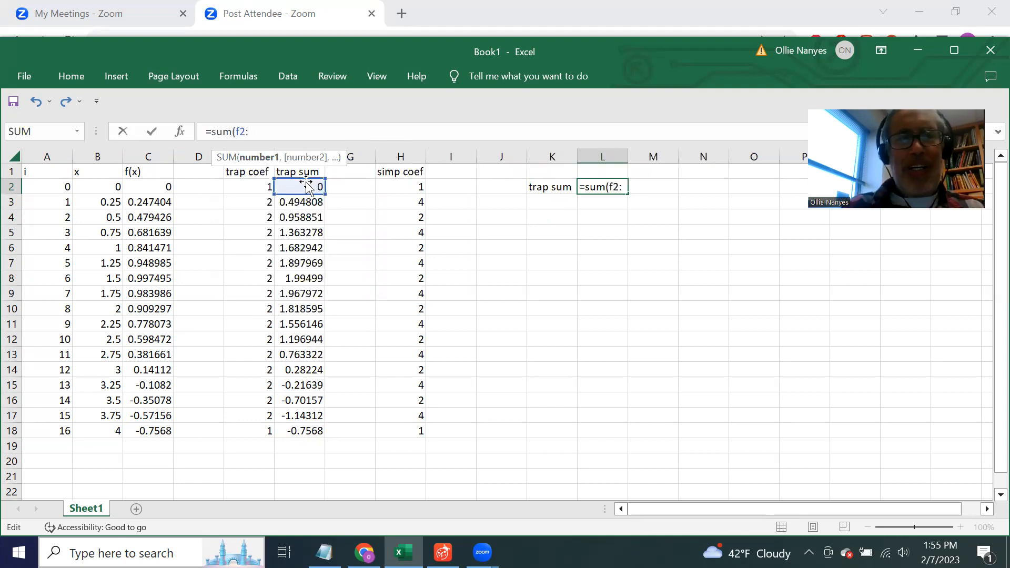
{"action": "type", "text": "f18"}
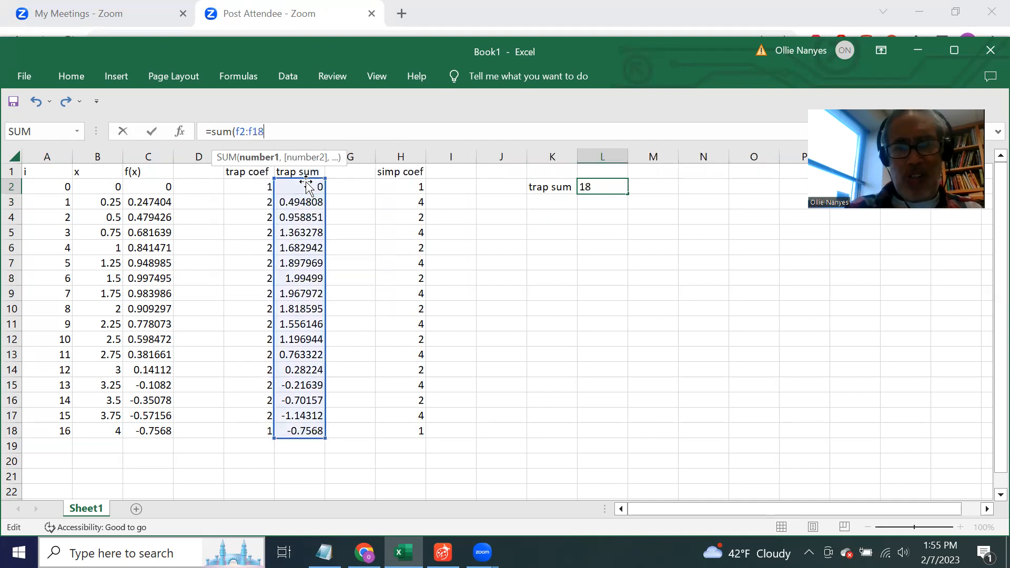
{"action": "type", "text": ")"}
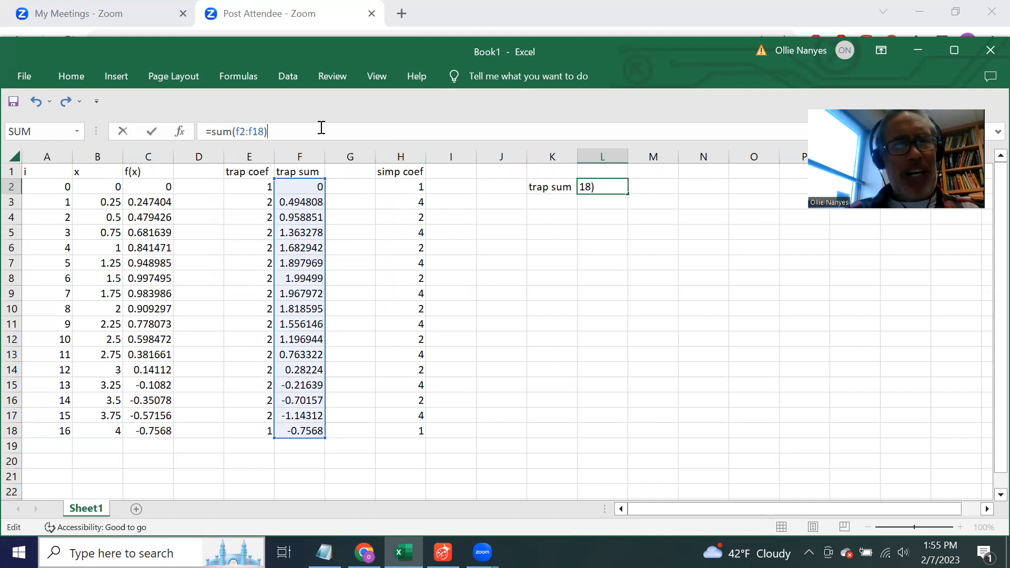
{"action": "key", "text": "Return"}
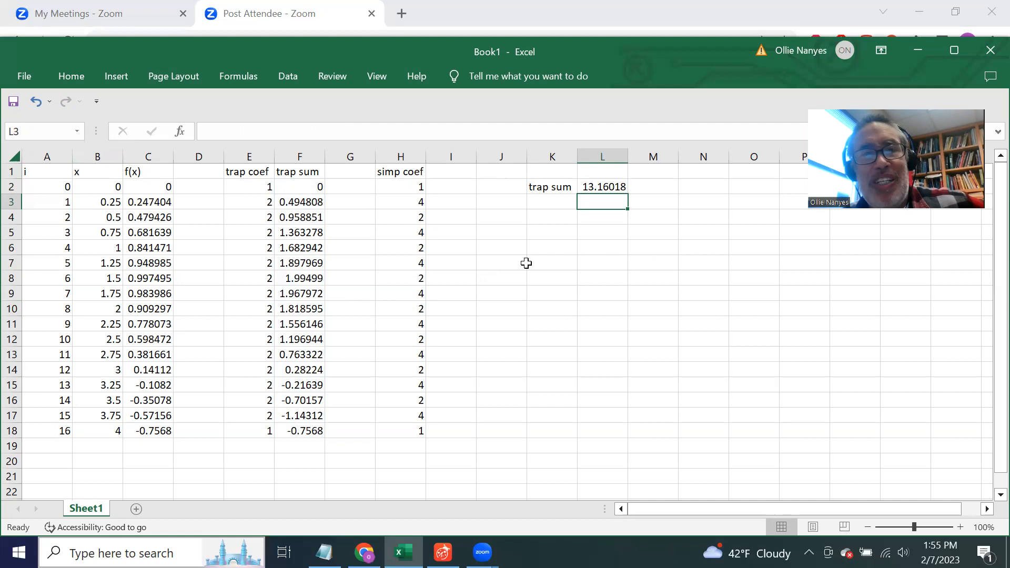
- Label cell K3 "trap appr", directly below the trap sum label
{"action": "left_click", "coordinate": [562, 201]}
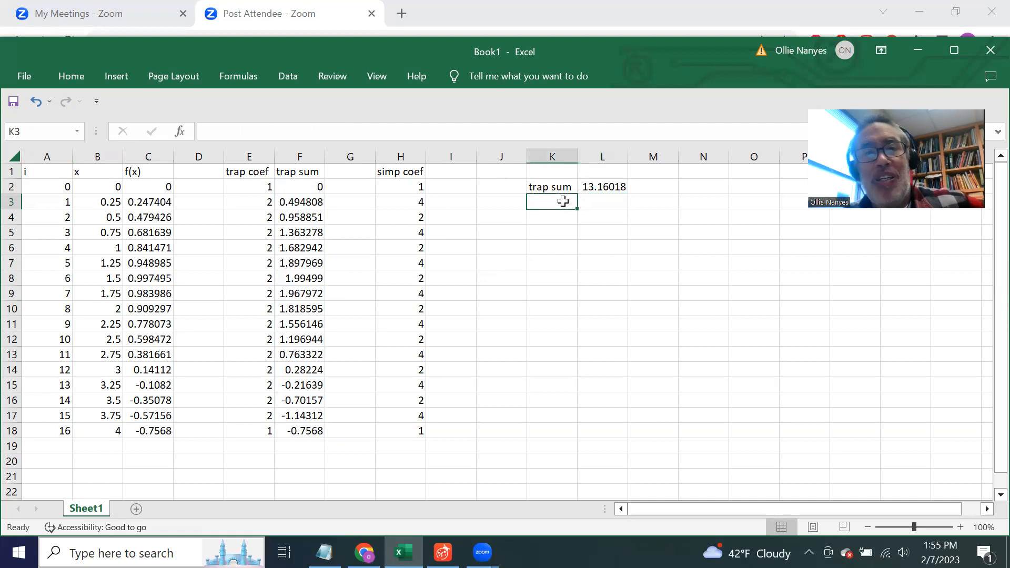
{"action": "type", "text": "ttra"}
{"action": "key", "text": "BackSpace"}
{"action": "key", "text": "BackSpace"}
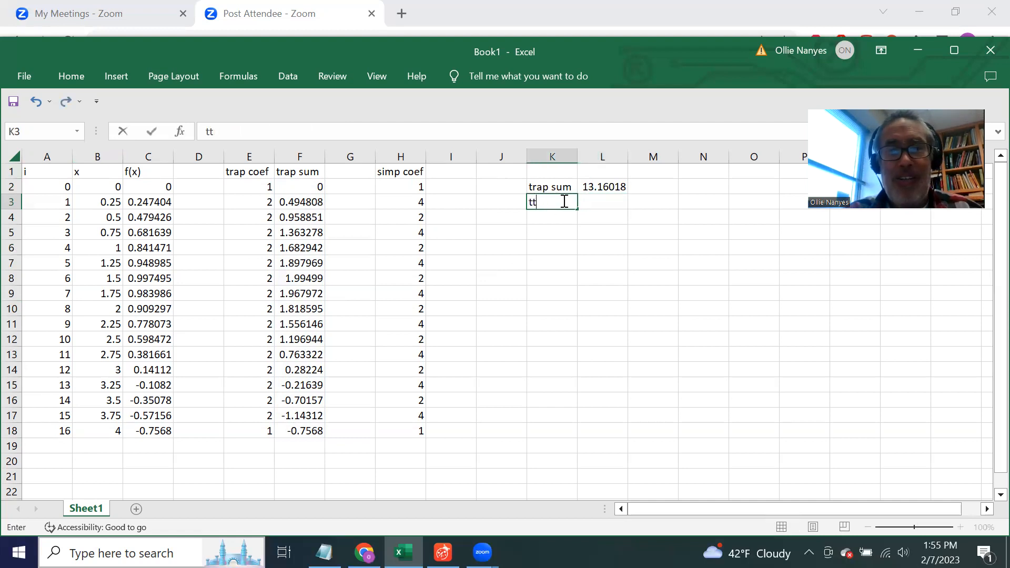
{"action": "key", "text": "BackSpace"}
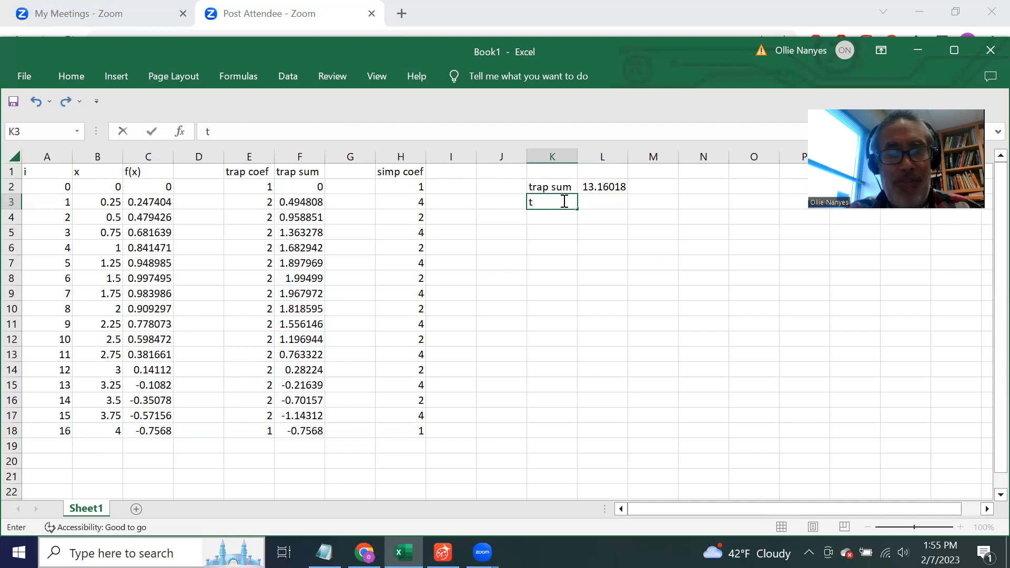
{"action": "type", "text": "rap appr"}
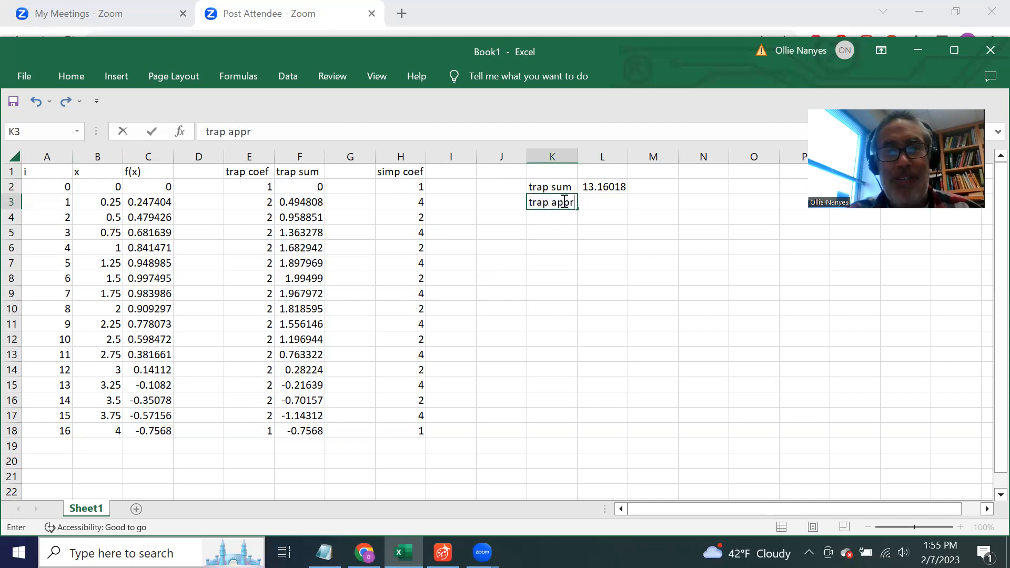
- Begin the trapezoid approximation formula in cell L3 with the interval factor =((B18-B2)/(2*16))
{"action": "left_click", "coordinate": [599, 203]}
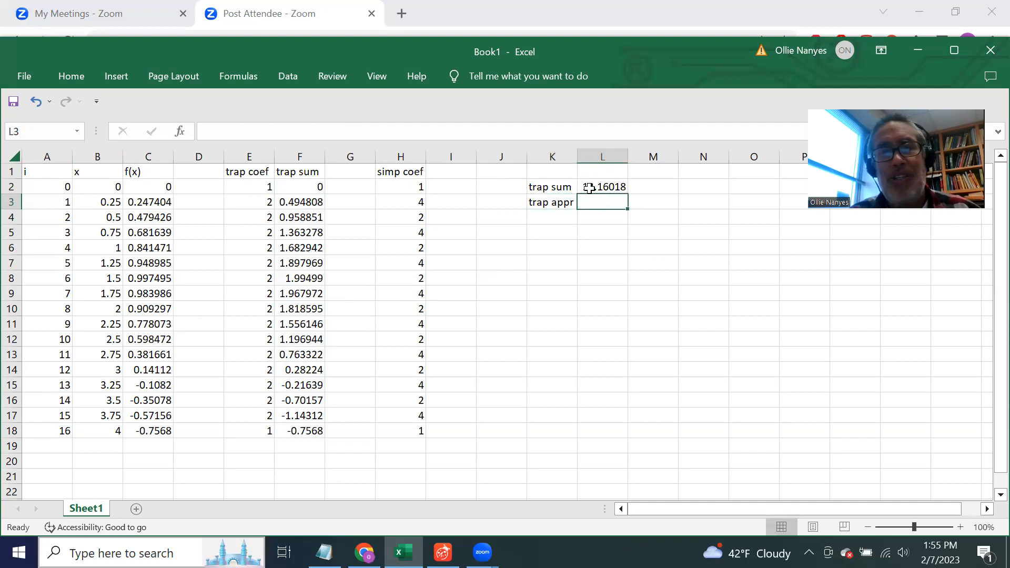
{"action": "left_click", "coordinate": [389, 131]}
{"action": "type", "text": "=("}
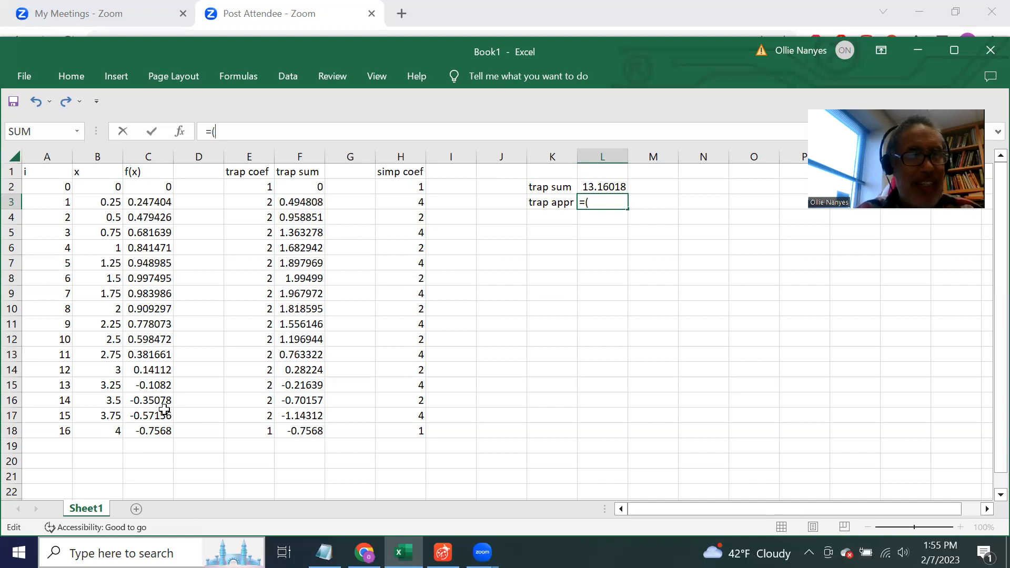
{"action": "type", "text": "b18"}
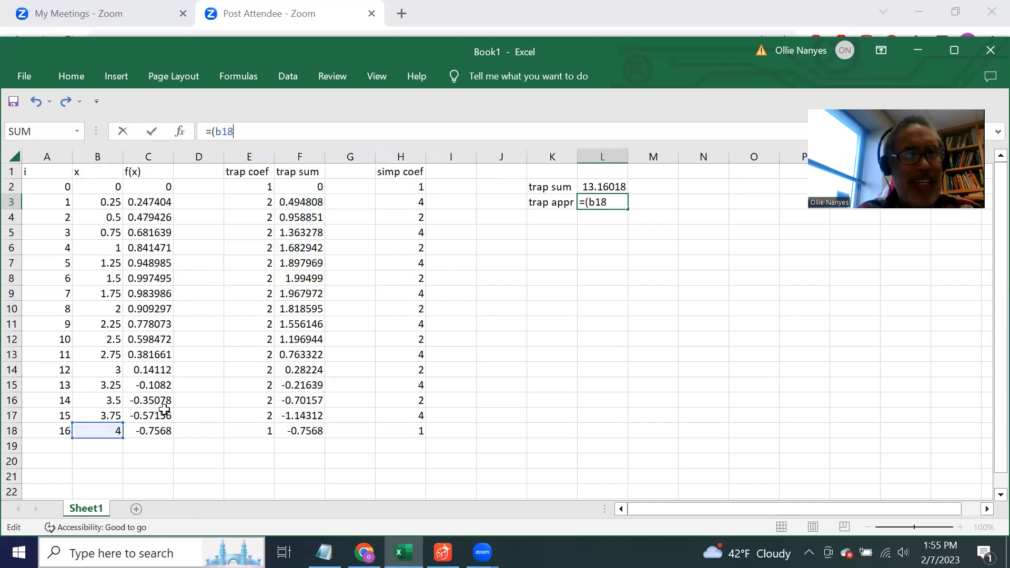
{"action": "type", "text": "-b2"}
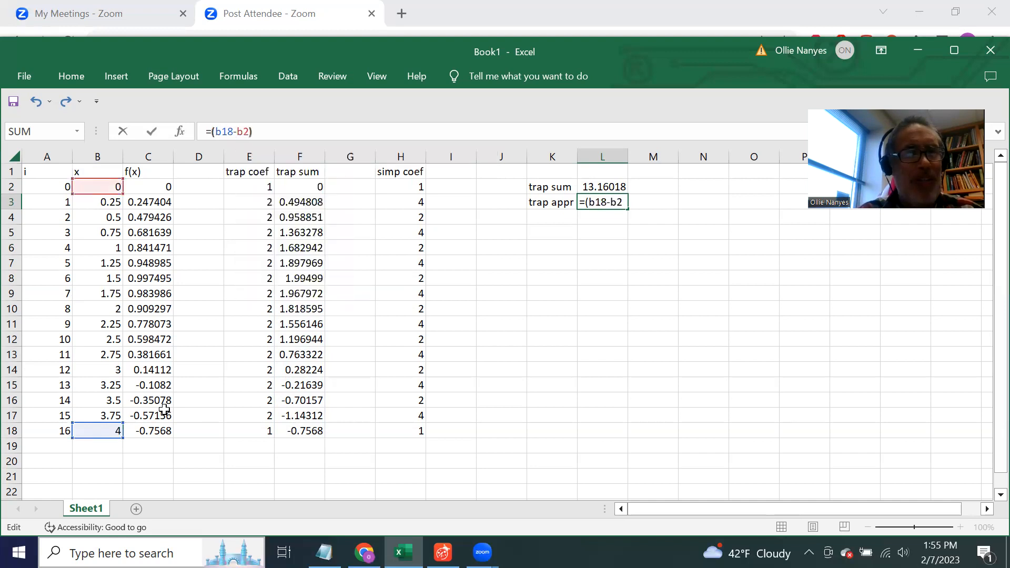
{"action": "type", "text": ")/"}
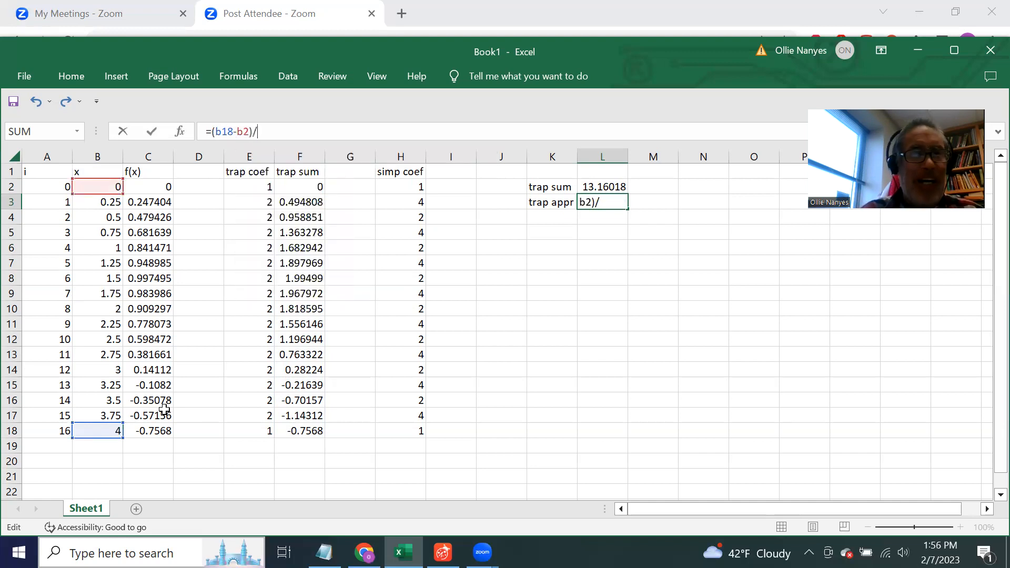
{"action": "type", "text": "(2*"}
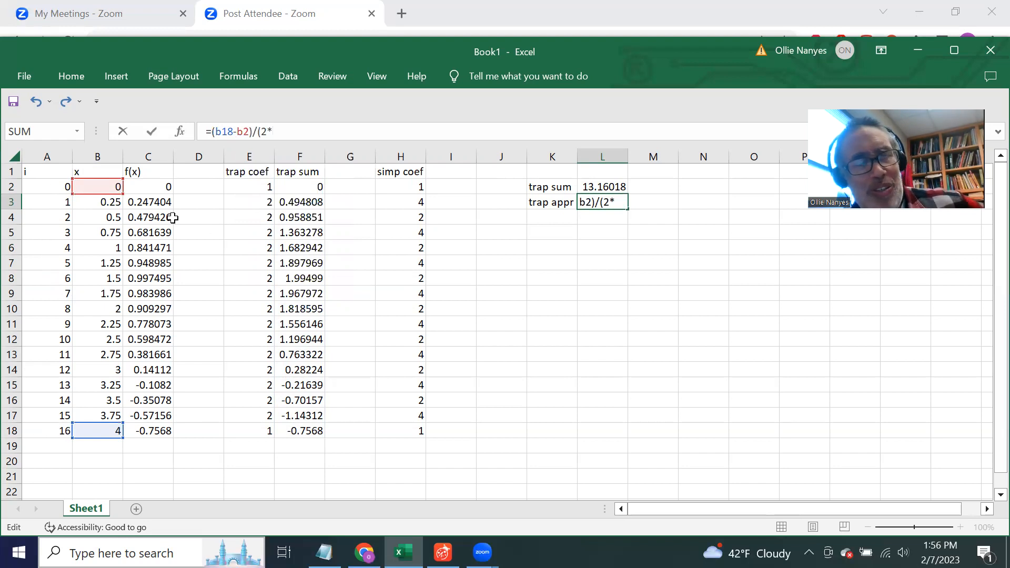
{"action": "type", "text": "16"}
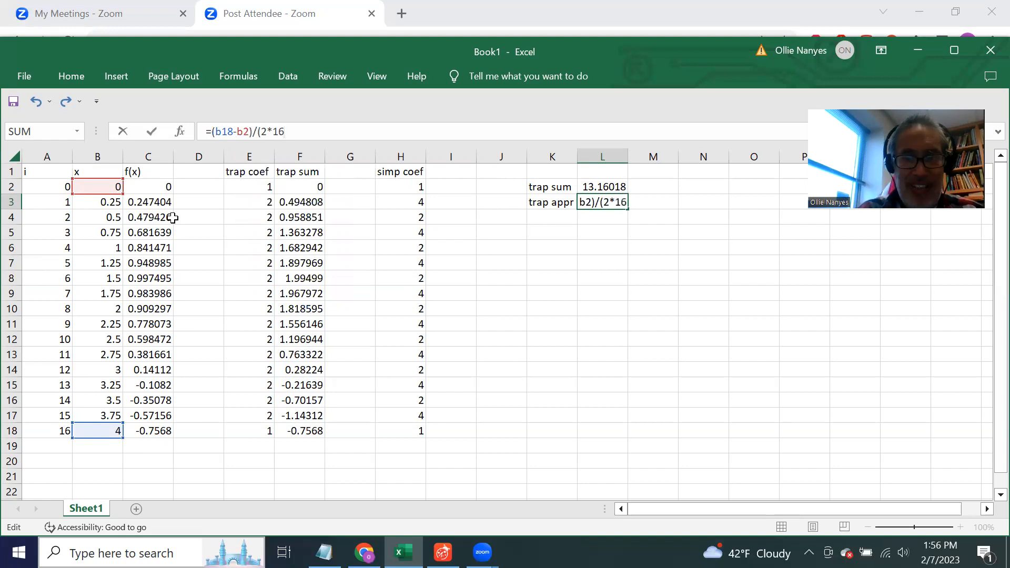
{"action": "type", "text": "))"}
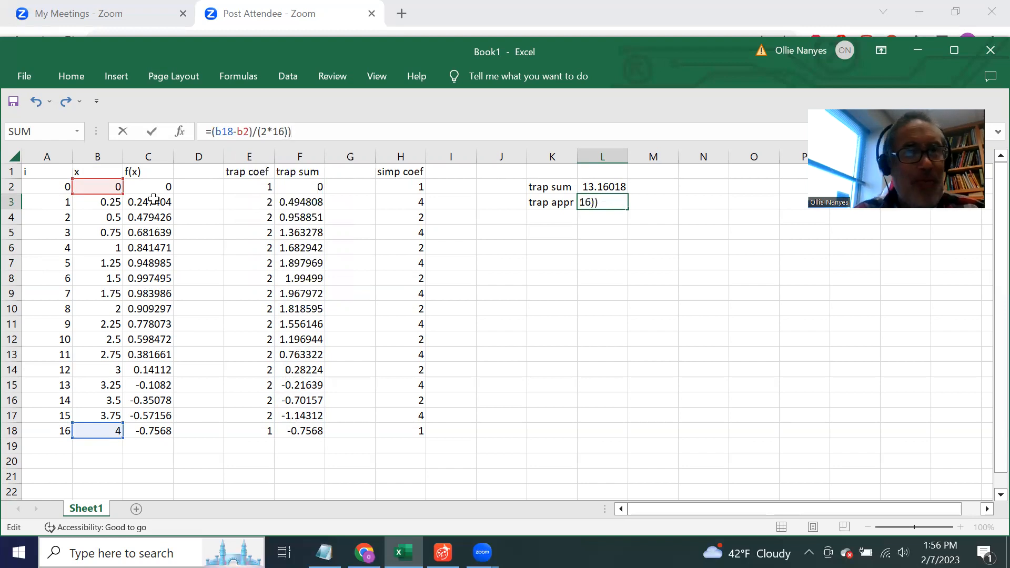
{"action": "left_click", "coordinate": [213, 132]}
{"action": "type", "text": "("}
{"action": "left_click", "coordinate": [316, 132]}
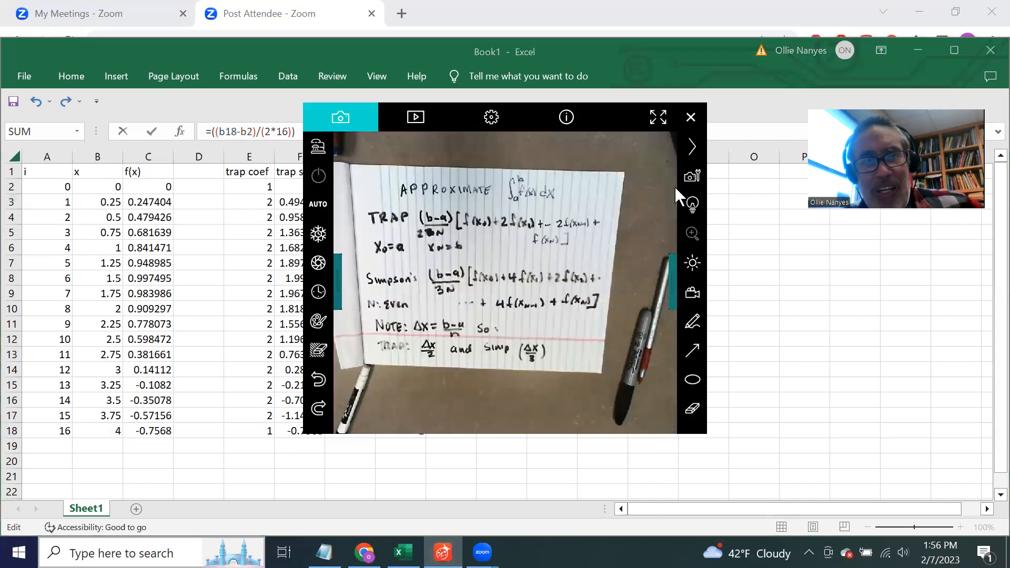
- Complete the L3 formula by multiplying the interval factor by the trap sum in L2, checking it against the handwritten trapezoid rule
{"action": "key", "text": "alt+Tab"}
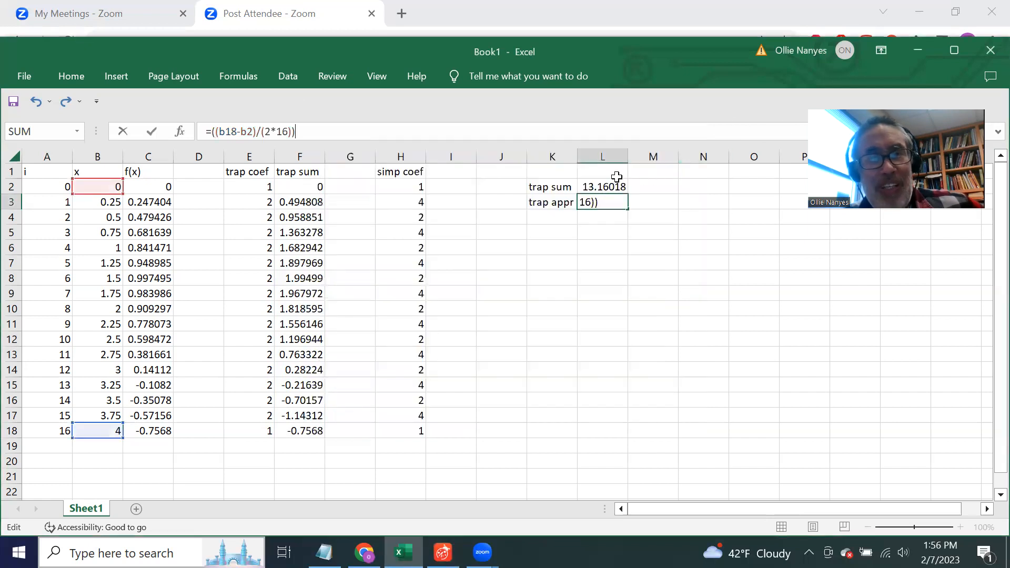
{"action": "type", "text": "*"}
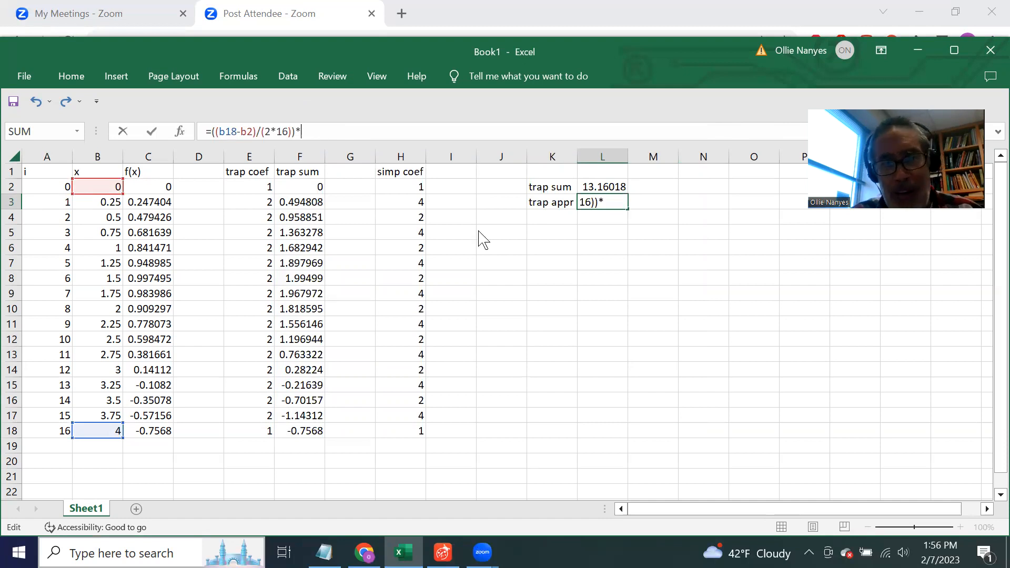
{"action": "key", "text": "alt+Tab"}
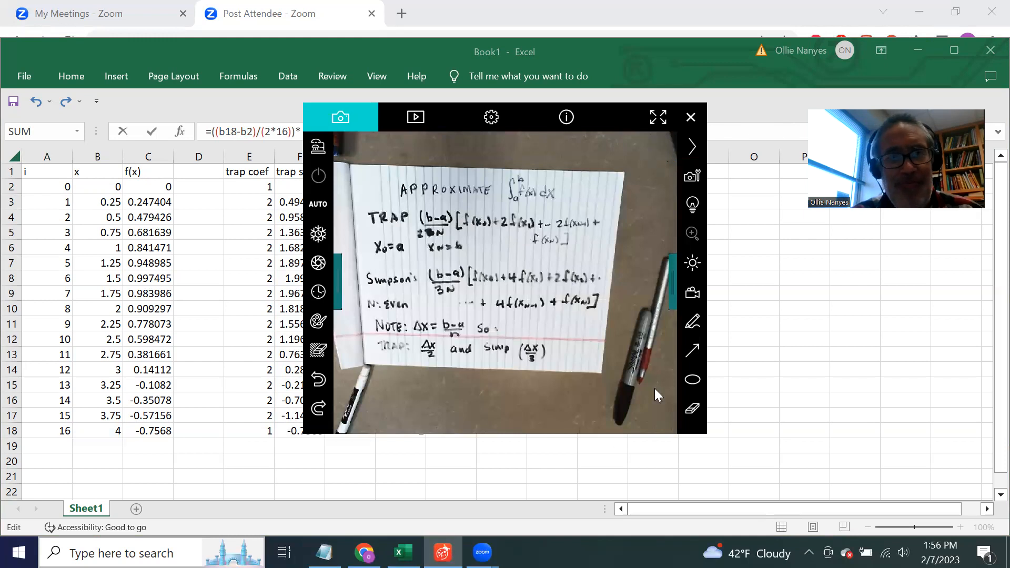
{"action": "key", "text": "alt+Tab"}
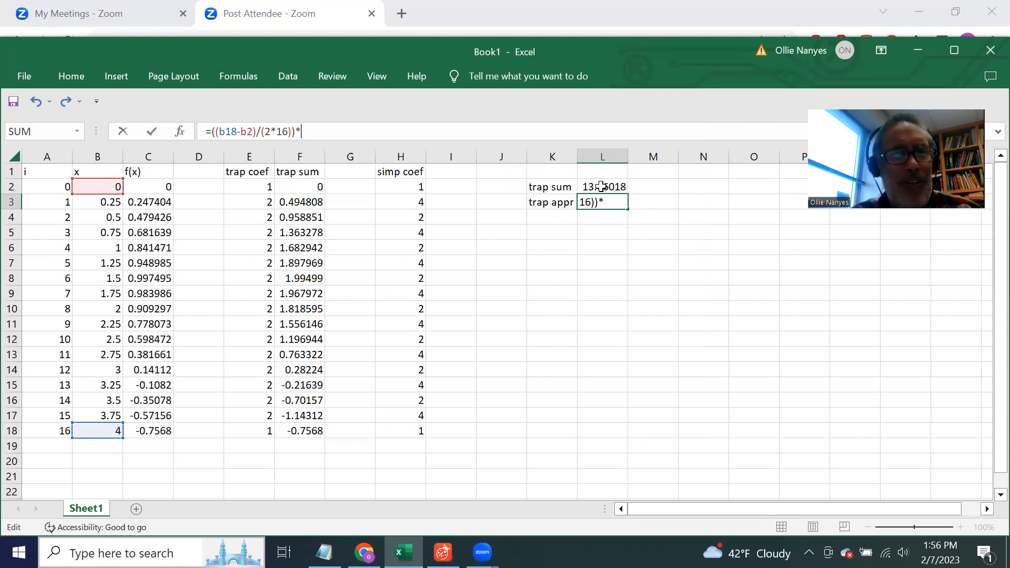
{"action": "type", "text": "l2"}
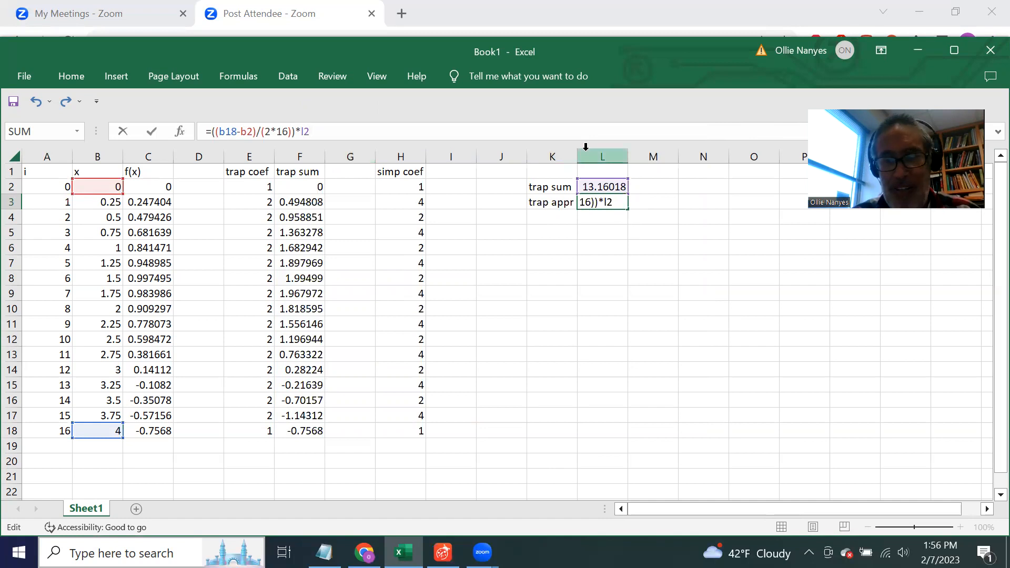
{"action": "key", "text": "Return"}
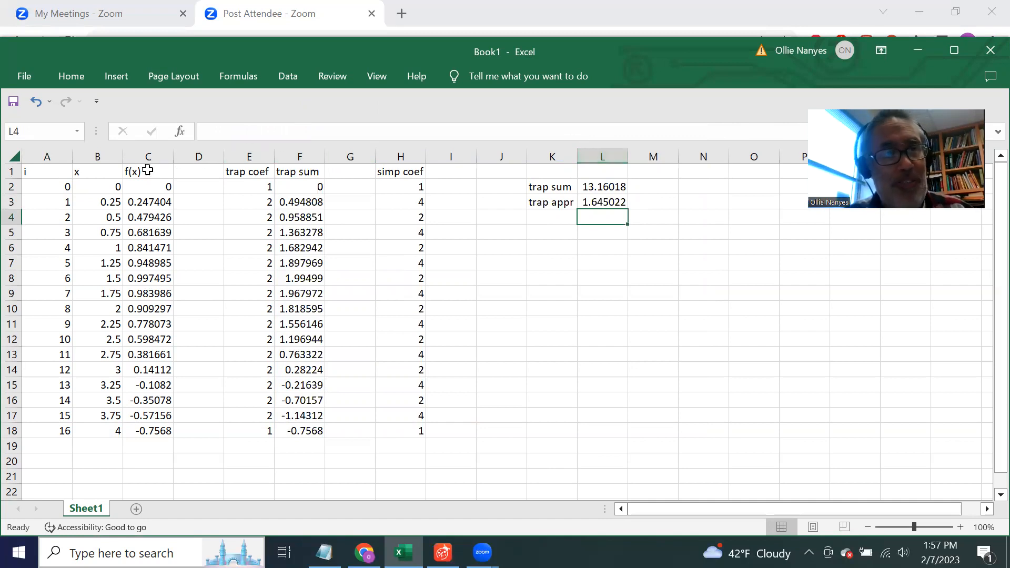
- Label cell K6 "simp sum", below the trapezoid results
{"action": "left_click", "coordinate": [543, 246]}
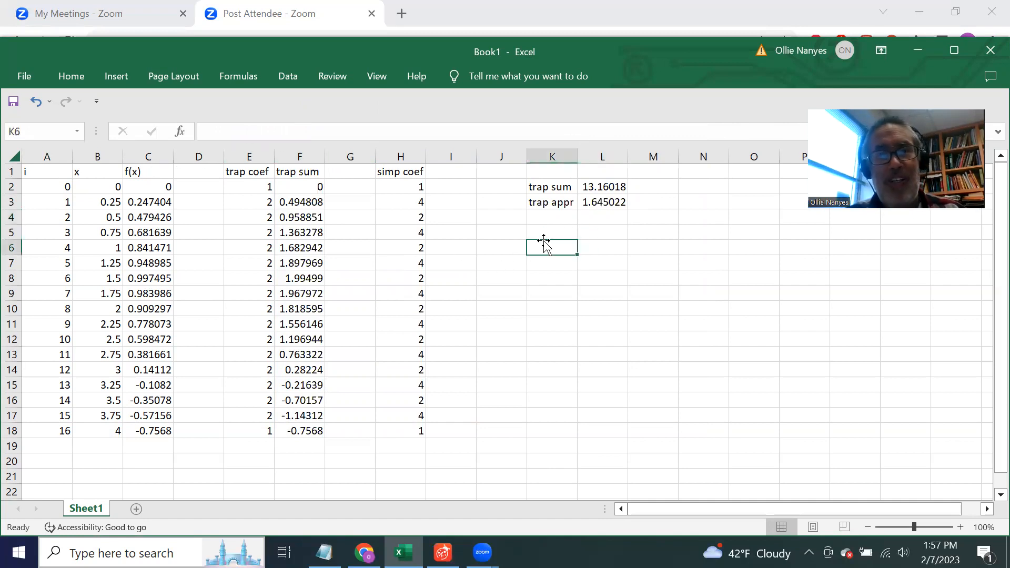
{"action": "type", "text": "sum"}
{"action": "key", "text": "BackSpace"}
{"action": "key", "text": "BackSpace"}
{"action": "type", "text": "imp"}
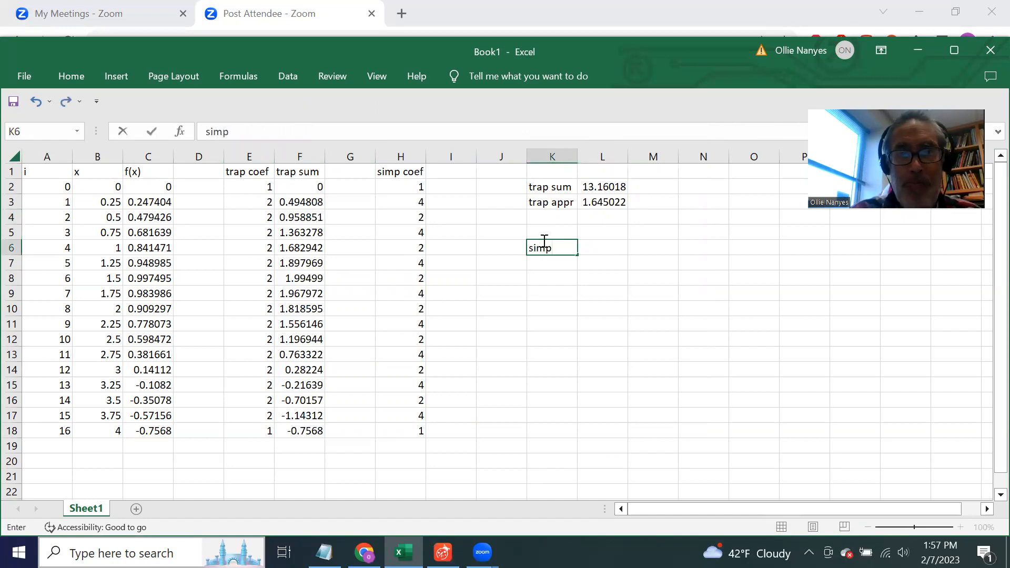
{"action": "type", "text": " sum"}
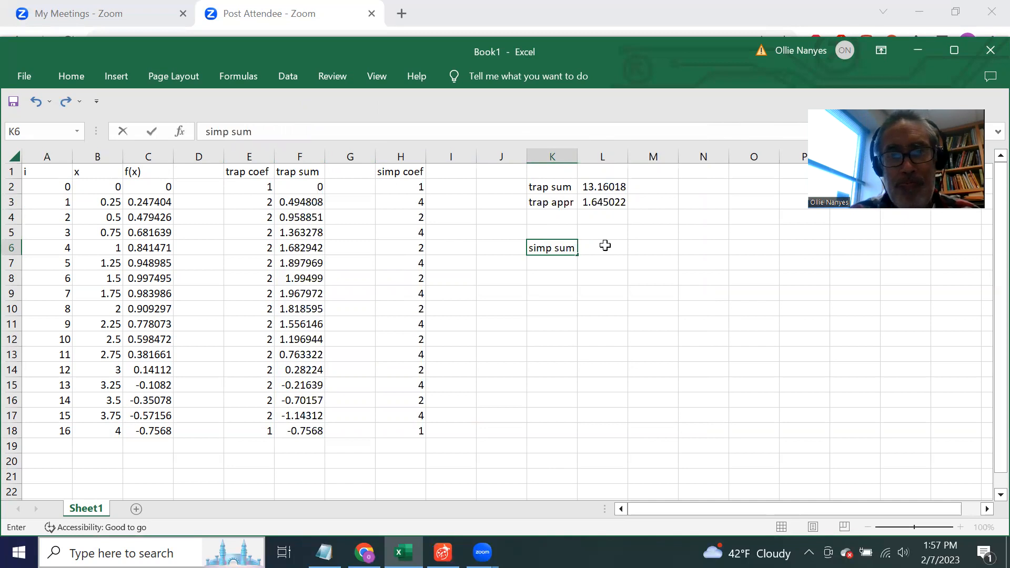
{"action": "left_click", "coordinate": [604, 246]}
{"action": "left_click", "coordinate": [423, 124]}
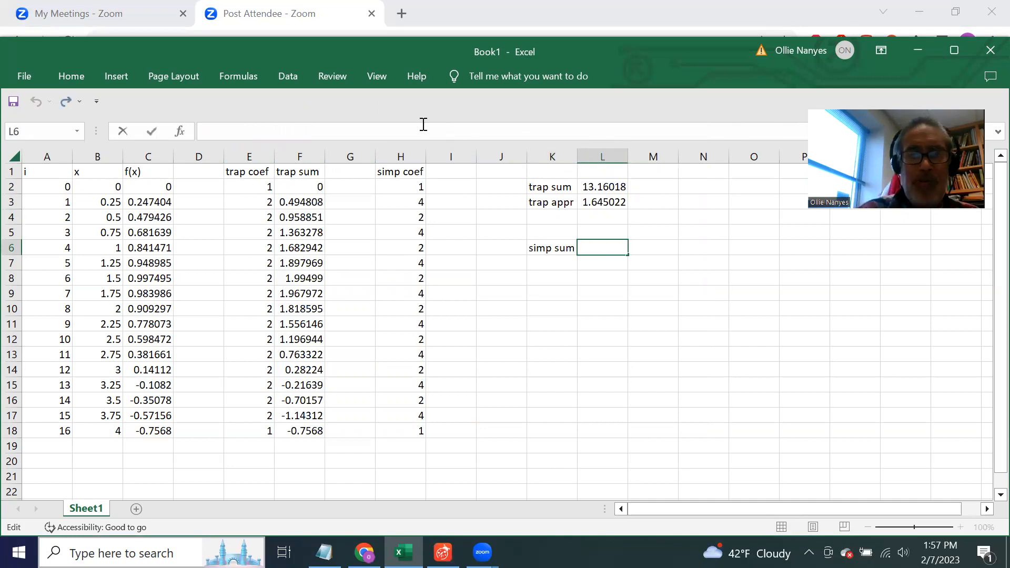
{"action": "type", "text": "=su"}
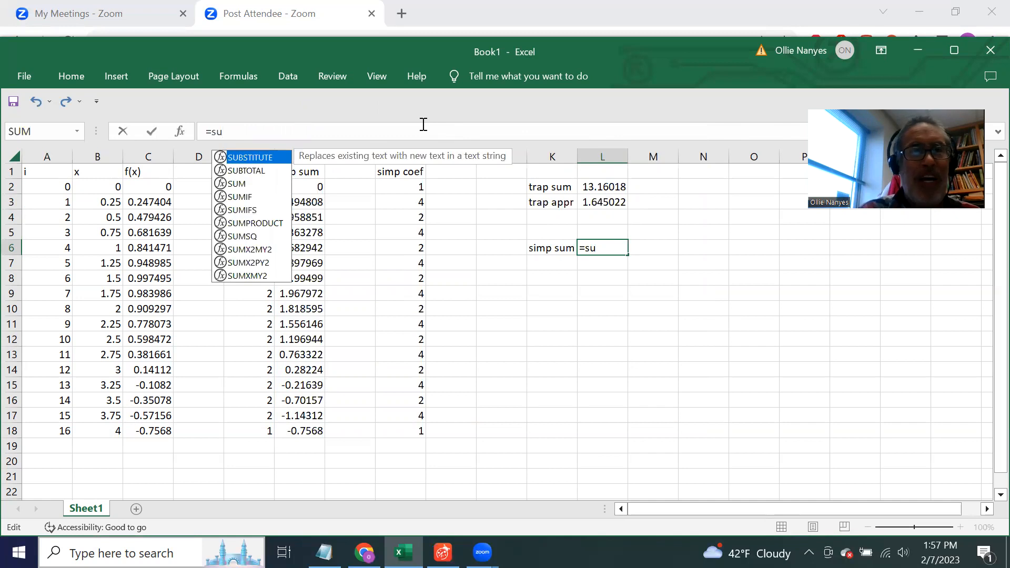
{"action": "key", "text": "BackSpace"}
{"action": "key", "text": "BackSpace"}
{"action": "key", "text": "BackSpace"}
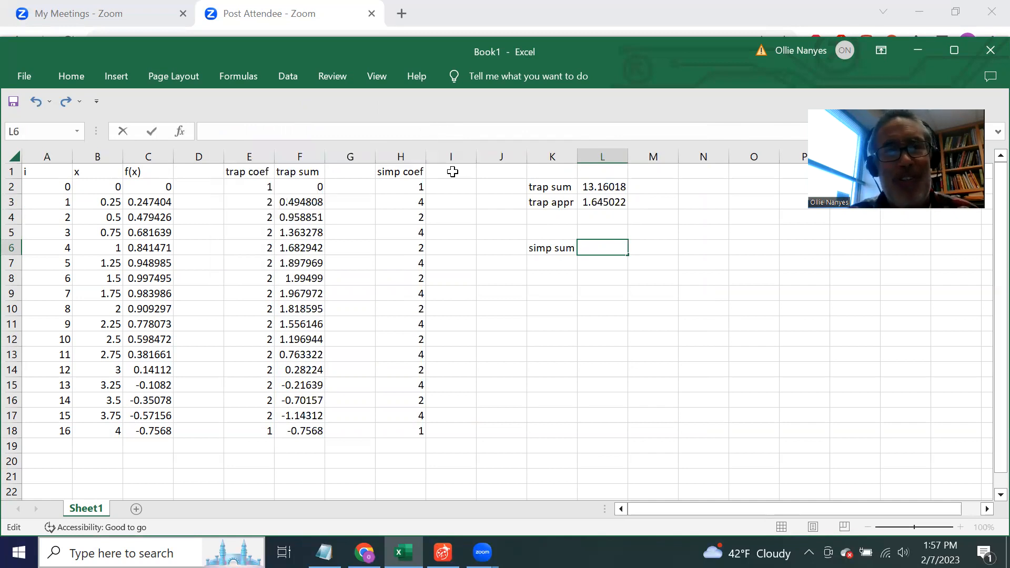
- Enter the column heading "simp sum" in cell I1, beside the simp coef heading
{"action": "left_click", "coordinate": [452, 171]}
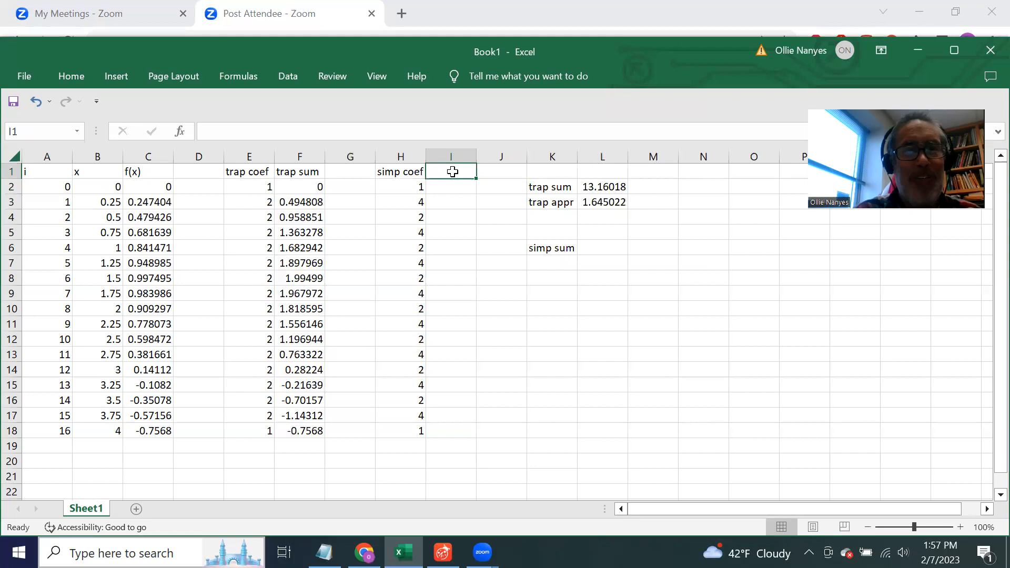
{"action": "type", "text": "simp co"}
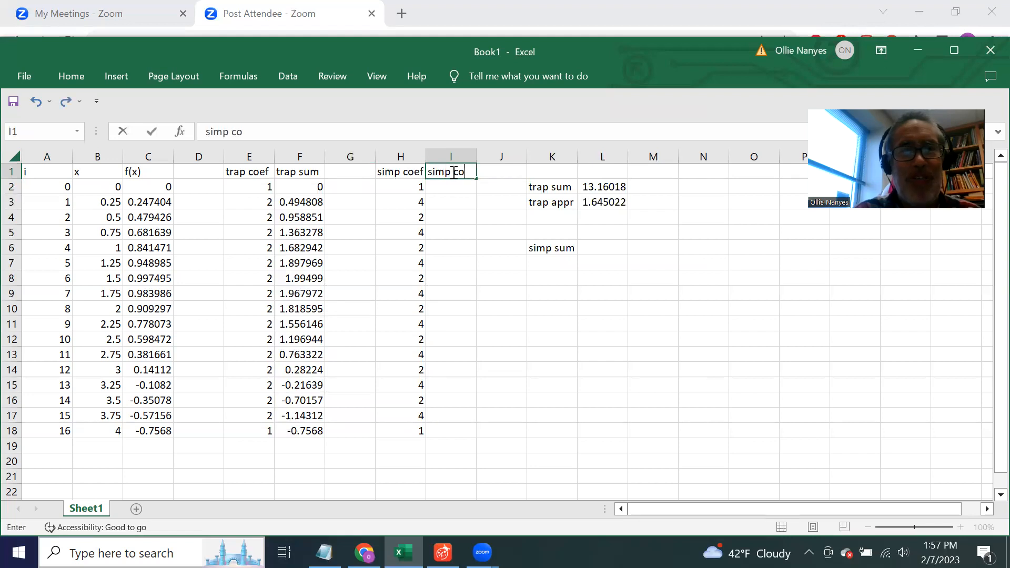
{"action": "type", "text": "ef"}
{"action": "key", "text": "BackSpace"}
{"action": "key", "text": "BackSpace"}
{"action": "key", "text": "BackSpace"}
{"action": "key", "text": "BackSpace"}
{"action": "type", "text": "sum"}
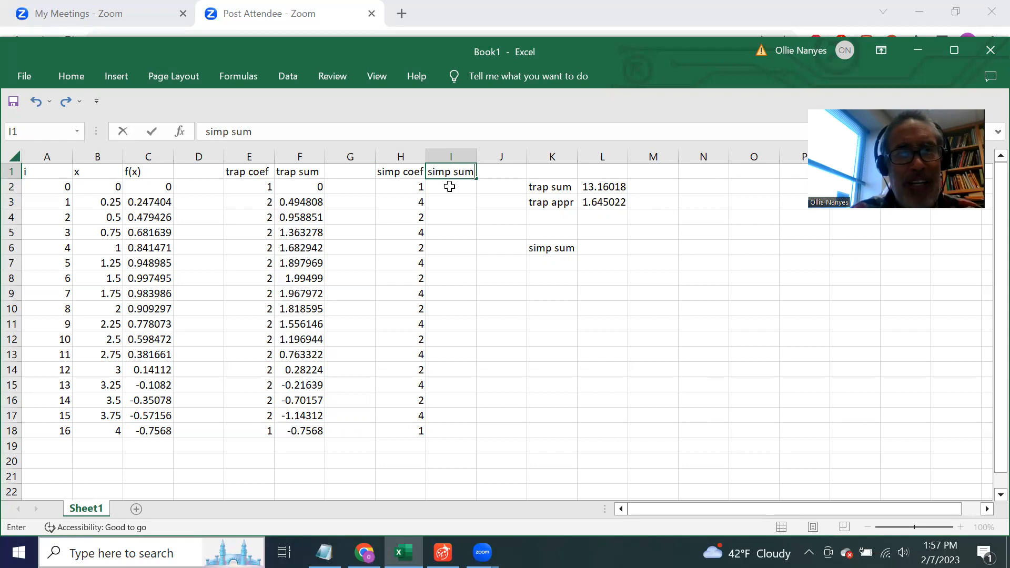
{"action": "key", "text": "Return"}
- Multiply f(x) by the Simpson coefficient in cell I2 with =C2*H2 and fill the formula down through I18
{"action": "left_click", "coordinate": [325, 131]}
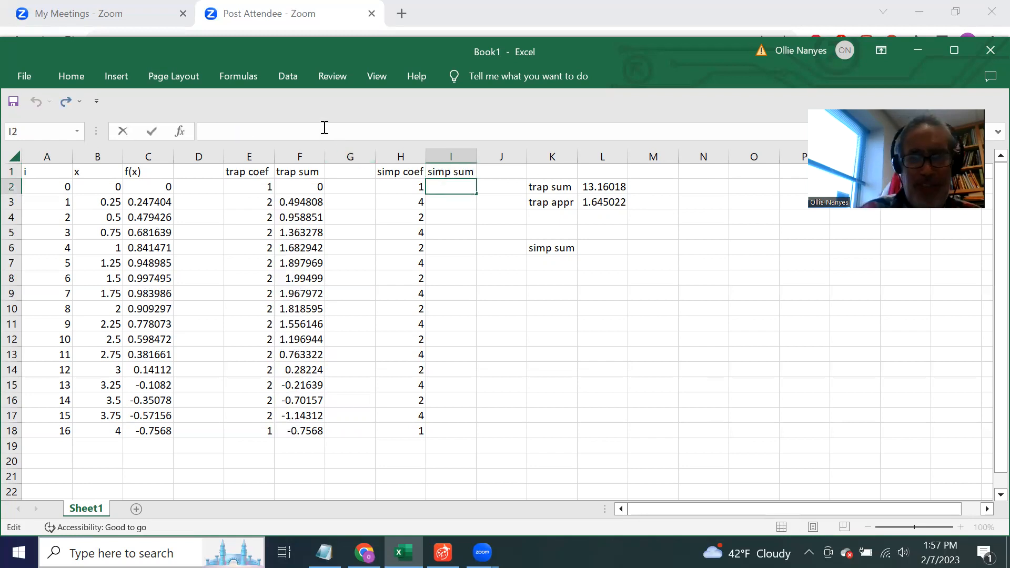
{"action": "type", "text": "=c2"}
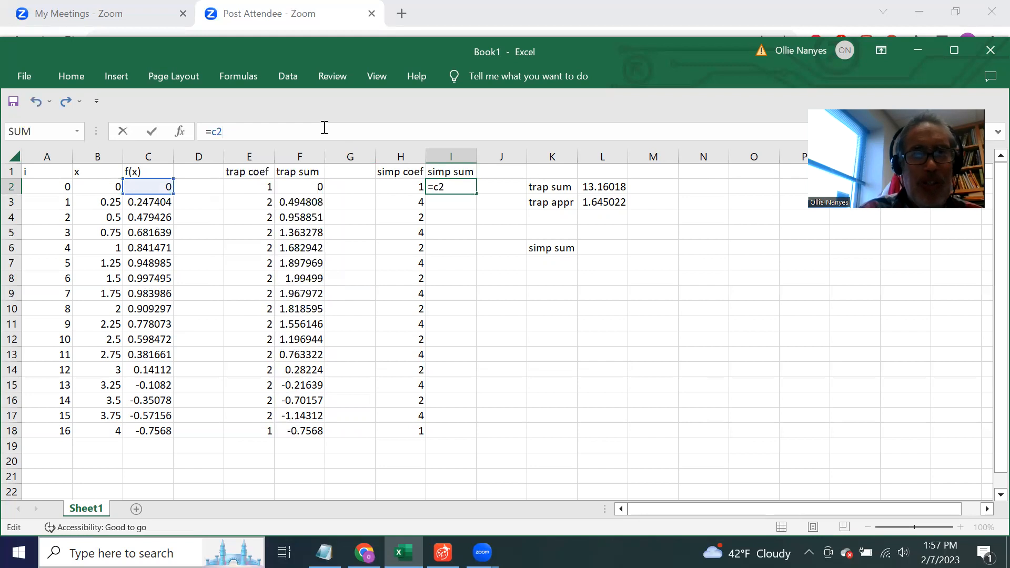
{"action": "type", "text": "*h2"}
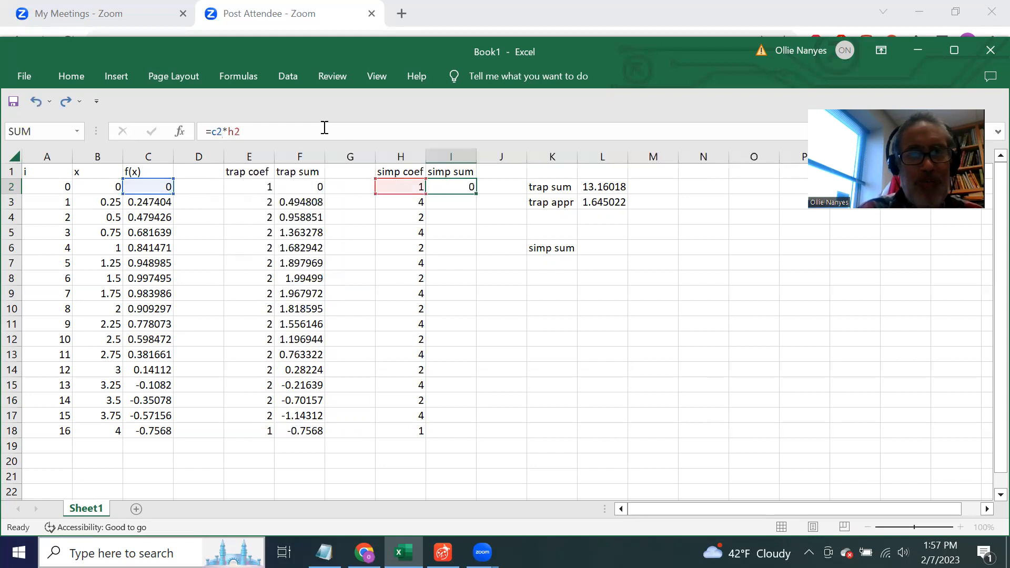
{"action": "key", "text": "Return"}
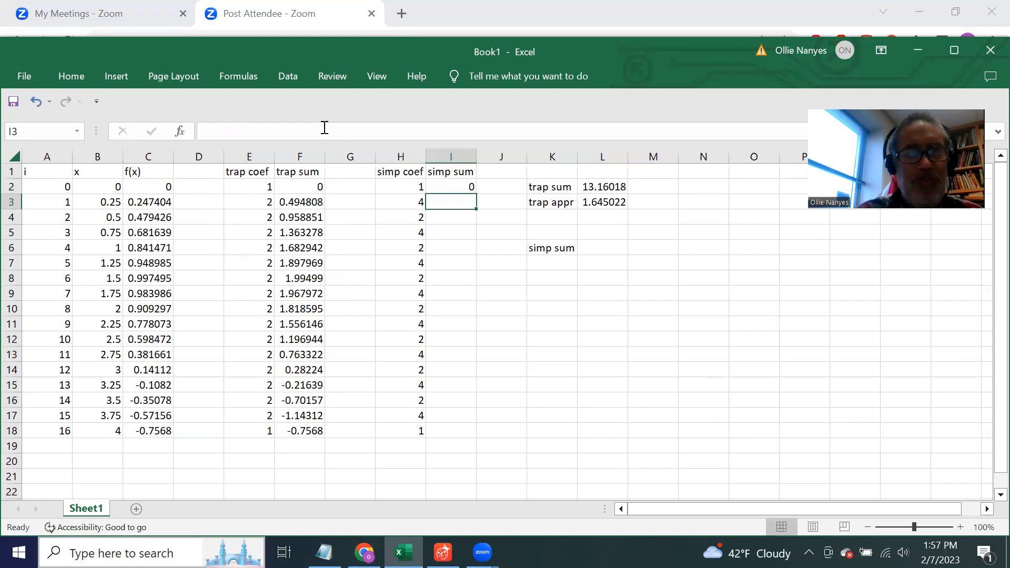
{"action": "left_click", "coordinate": [469, 190]}
{"action": "left_click_drag", "start_coordinate": [475, 192], "coordinate": [466, 433]}
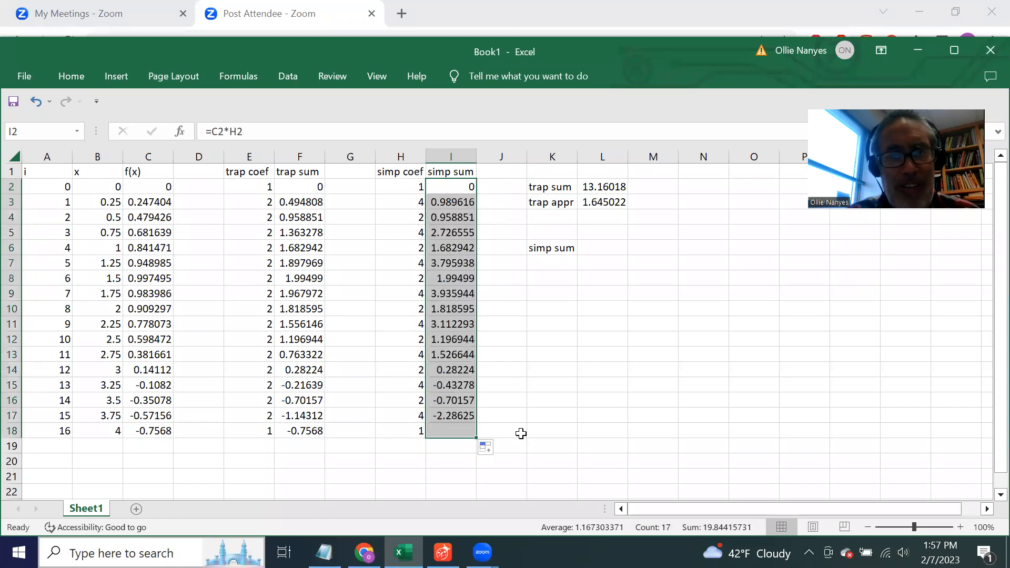
- Total the simp sum column in cell L6 with the formula =SUM(I2:I18)
{"action": "left_click", "coordinate": [605, 247]}
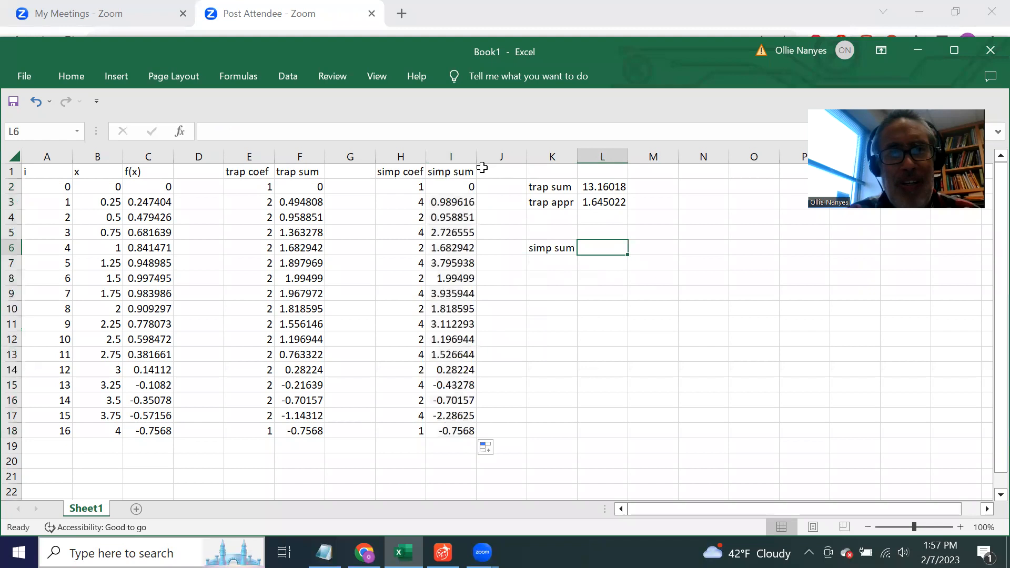
{"action": "left_click", "coordinate": [391, 129]}
{"action": "type", "text": "="}
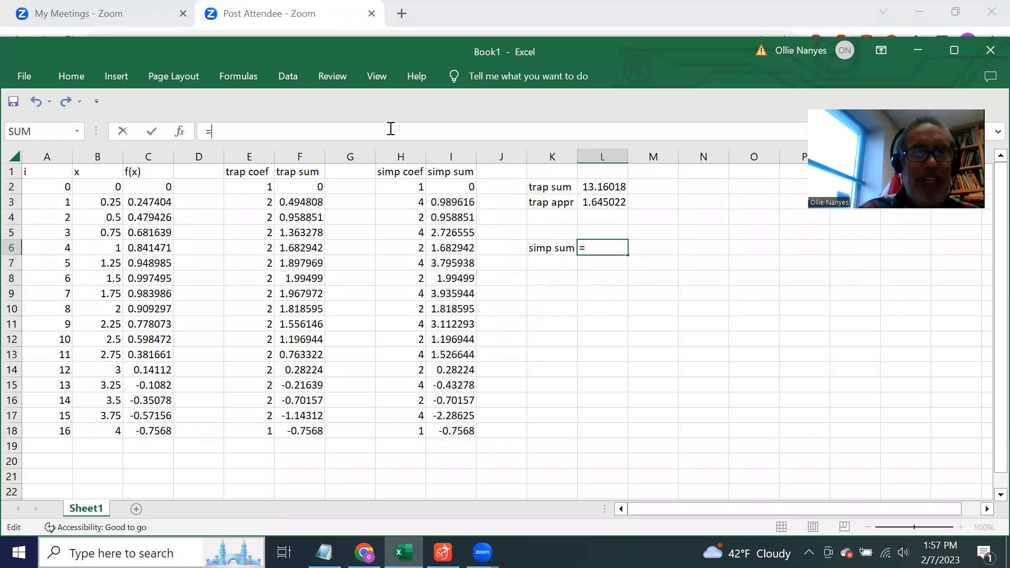
{"action": "type", "text": "sum(i2"}
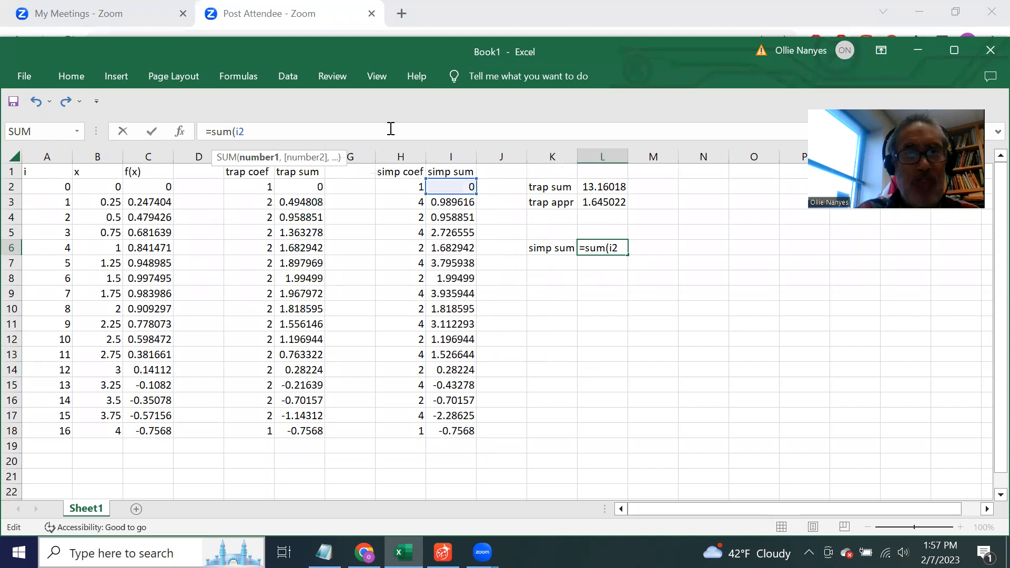
{"action": "type", "text": ":i18"}
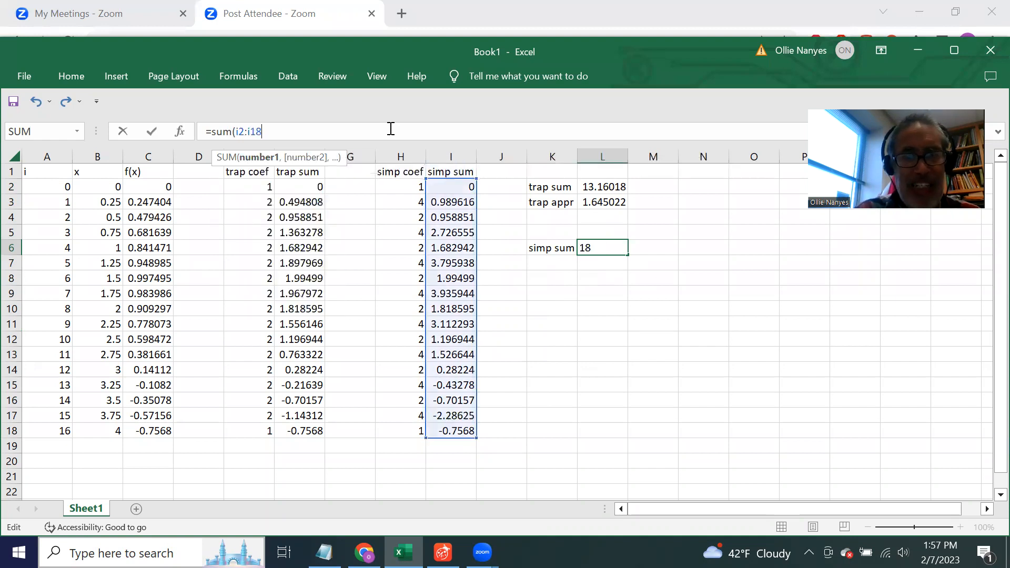
{"action": "type", "text": ")"}
{"action": "key", "text": "Return"}
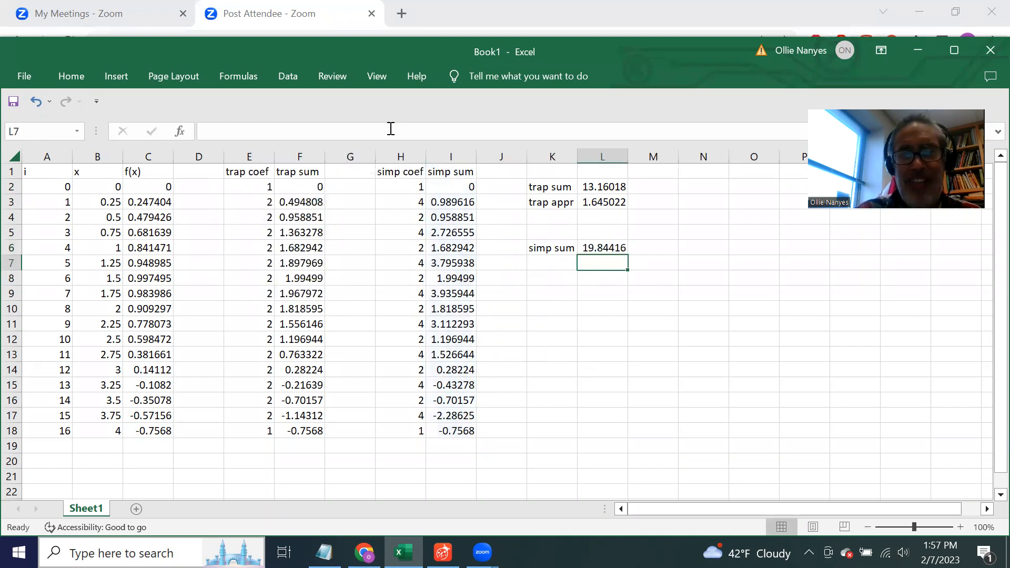
{"action": "key", "text": "Left"}
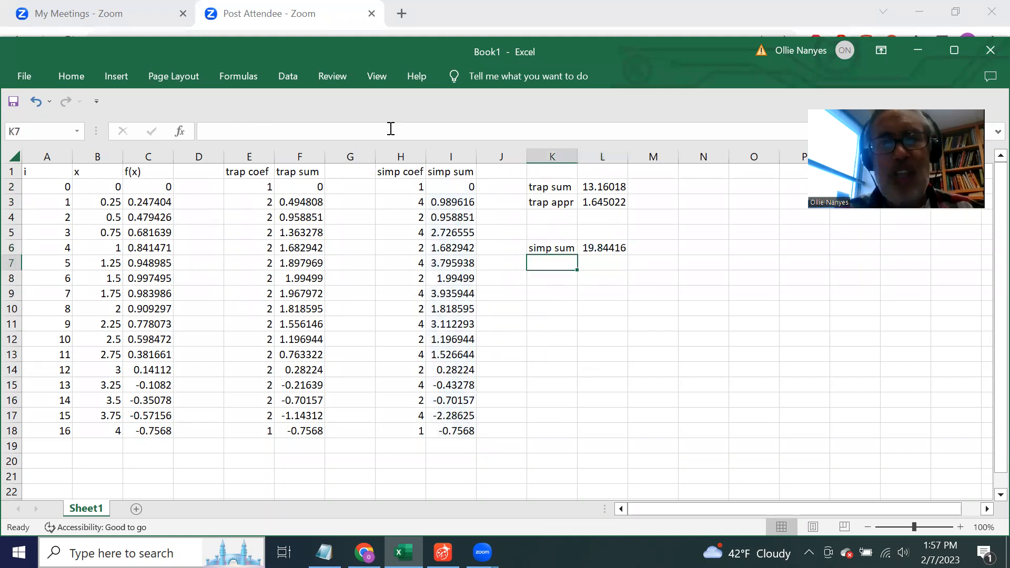
- Label cell K7 "simp app", directly below the simp sum label
{"action": "left_click", "coordinate": [352, 132]}
{"action": "type", "text": "="}
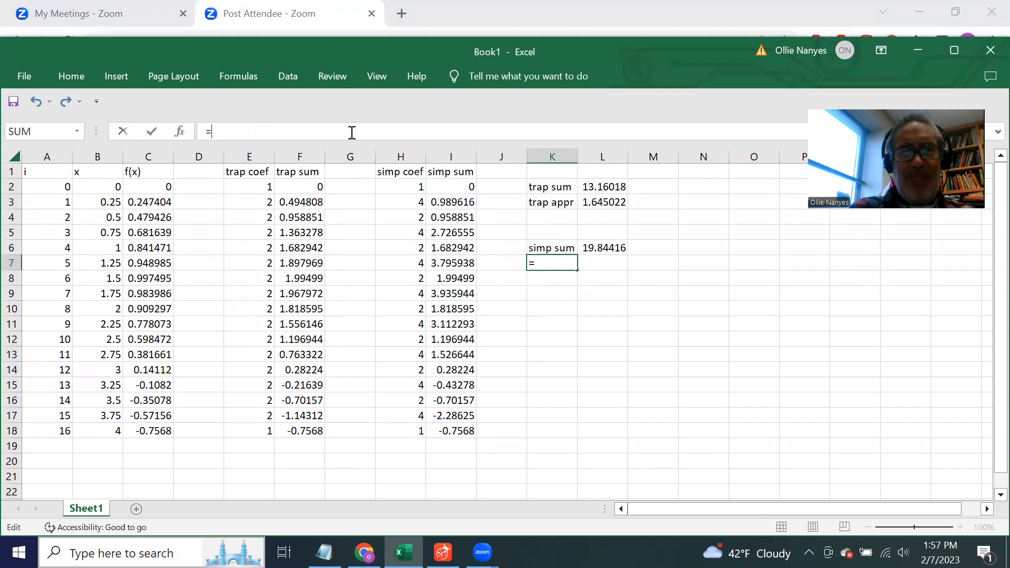
{"action": "key", "text": "BackSpace"}
{"action": "type", "text": "simp "}
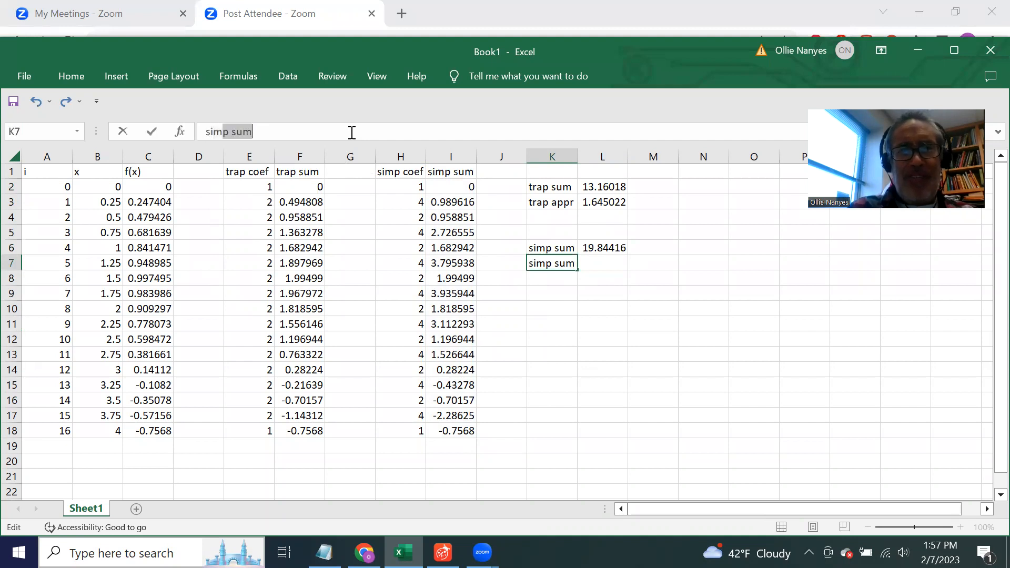
{"action": "type", "text": "app"}
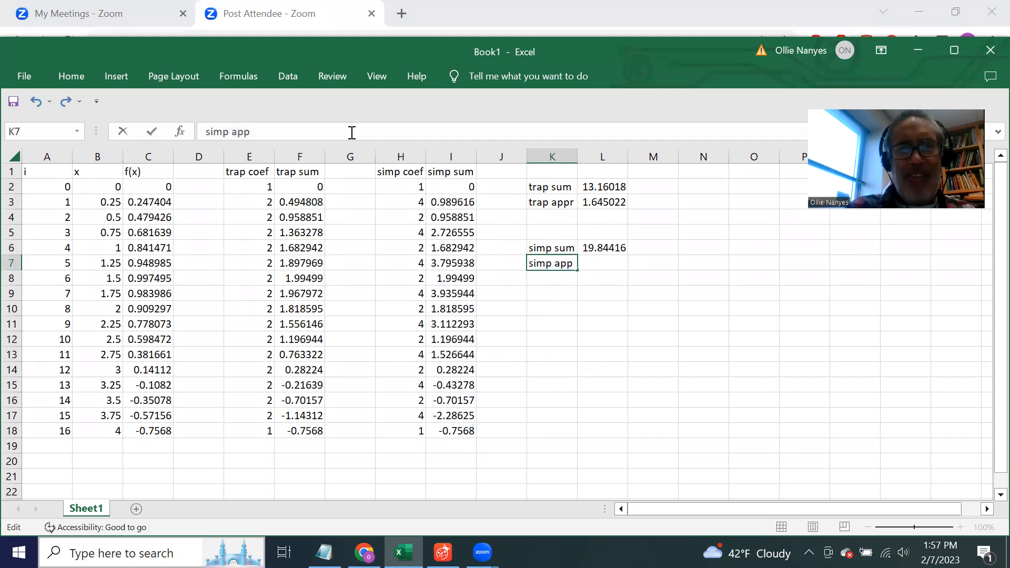
- Compute the Simpson's rule approximation in cell L7 with the formula =L6*(B18-B2)/(3*16)
{"action": "left_click", "coordinate": [608, 261]}
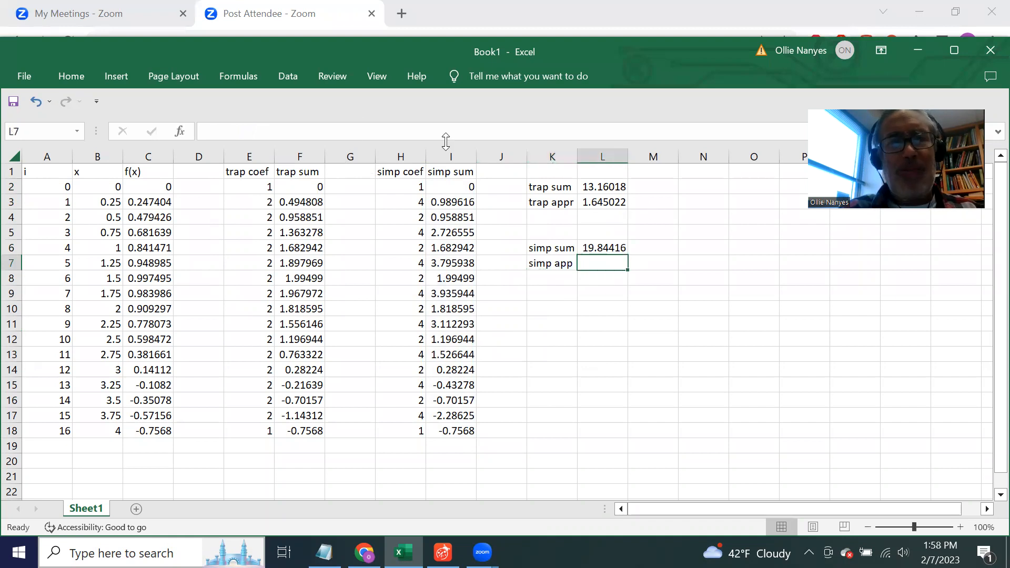
{"action": "type", "text": "="}
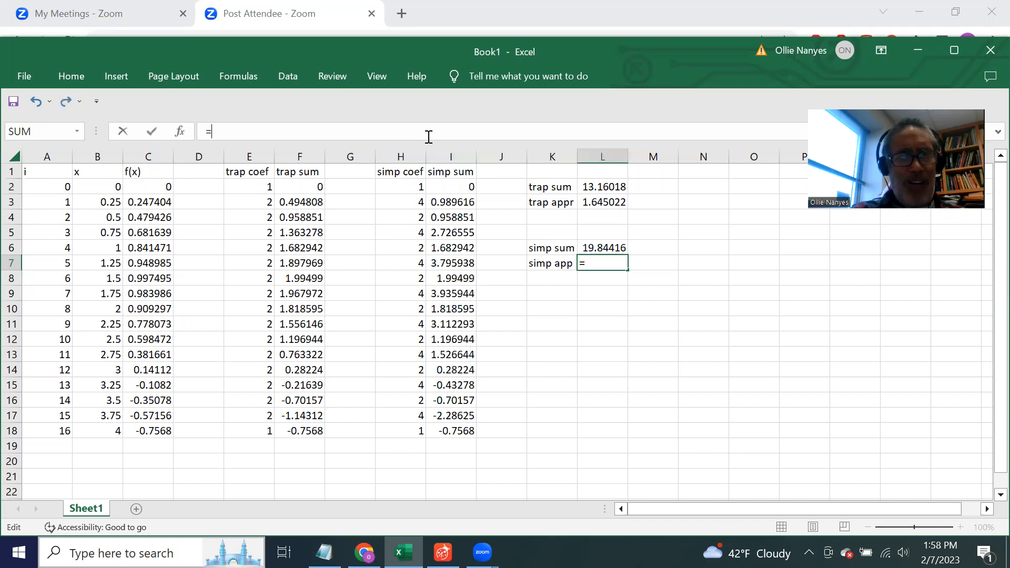
{"action": "type", "text": "l6"}
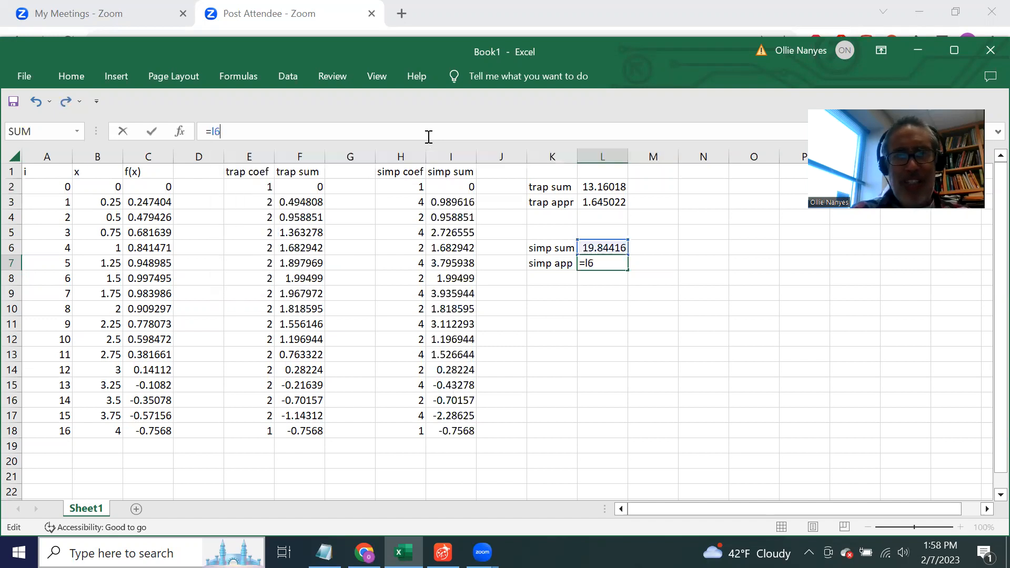
{"action": "type", "text": "*("}
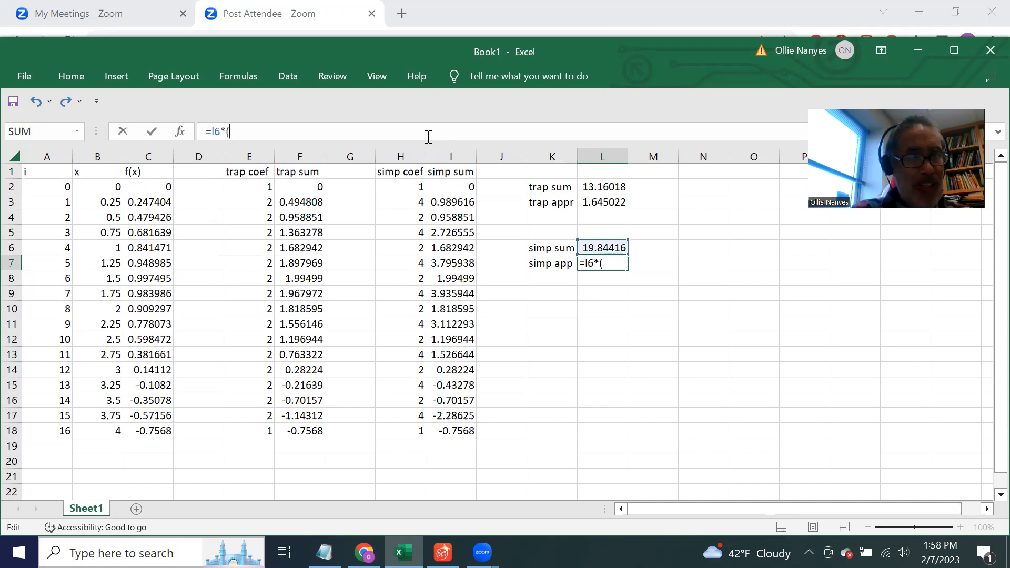
{"action": "type", "text": "b"}
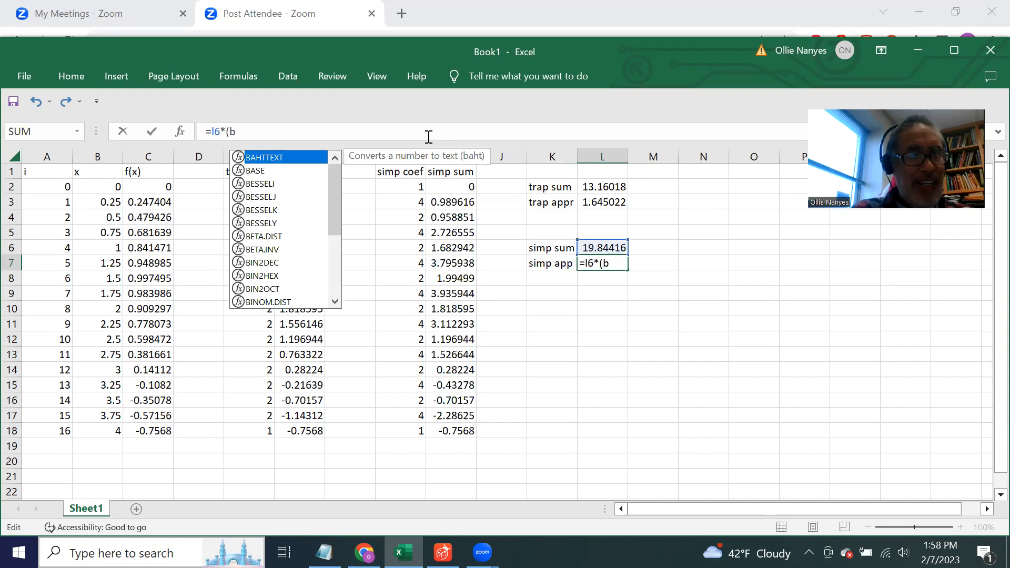
{"action": "type", "text": "18-b"}
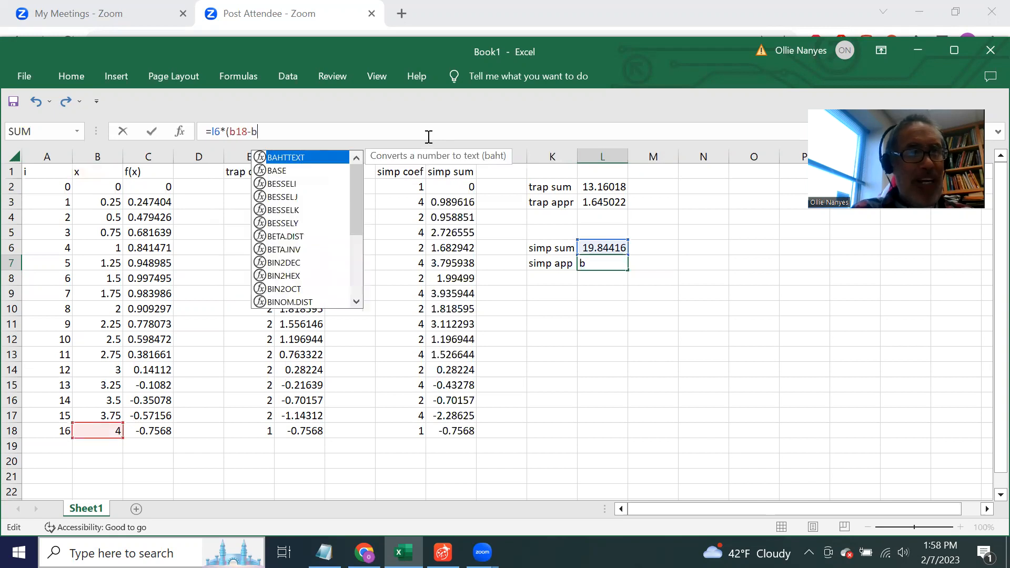
{"action": "type", "text": "2)"}
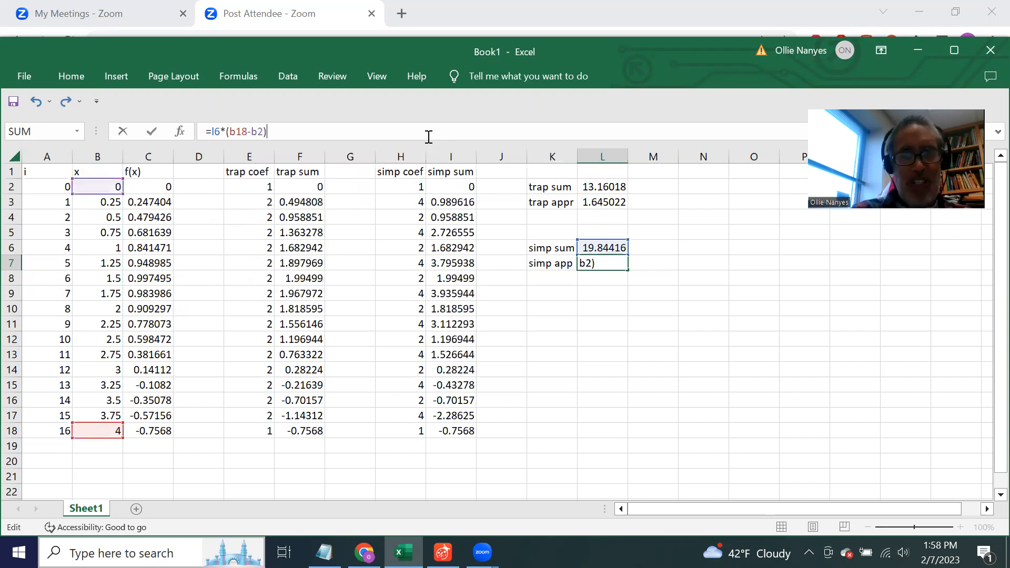
{"action": "type", "text": "/(3*16"}
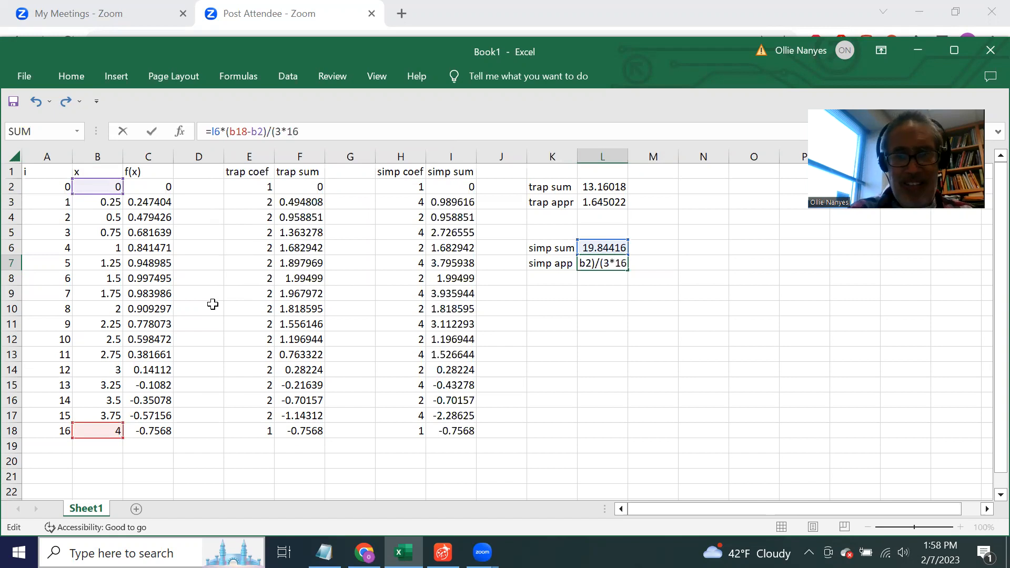
{"action": "type", "text": ")"}
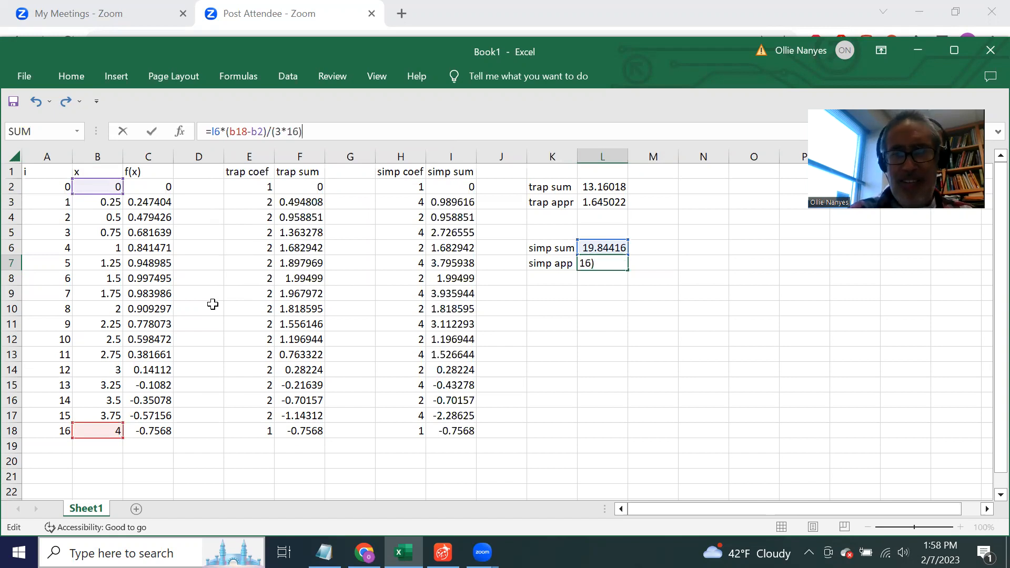
{"action": "key", "text": "Return"}
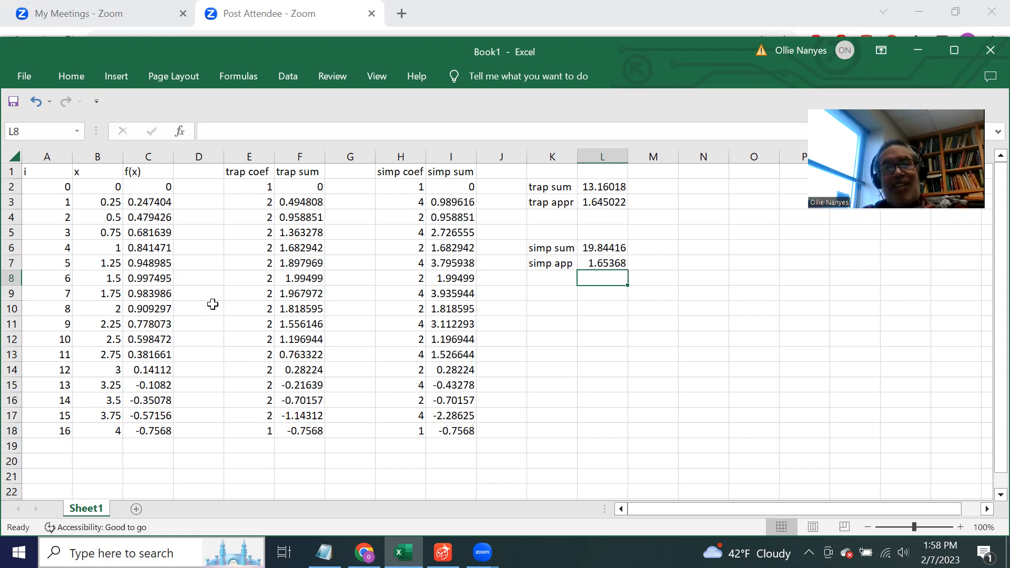
{"action": "left_click", "coordinate": [543, 297]}
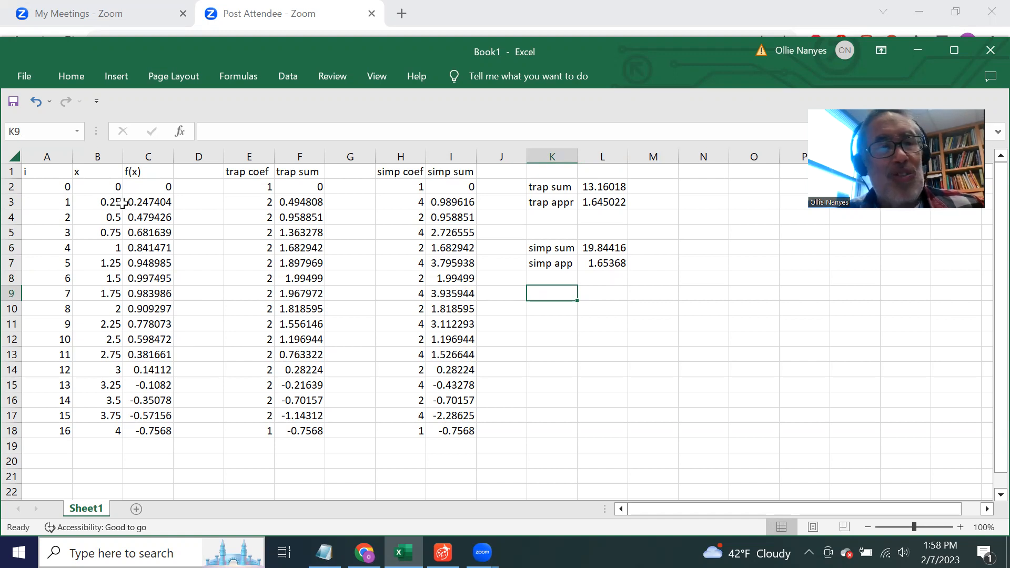
{"action": "left_click", "coordinate": [291, 128]}
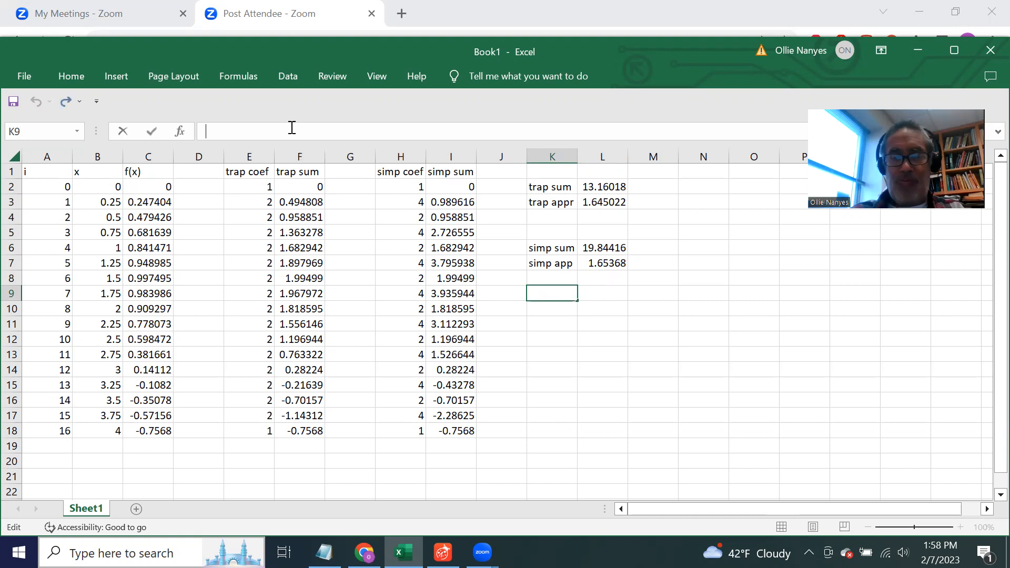
{"action": "type", "text": "="}
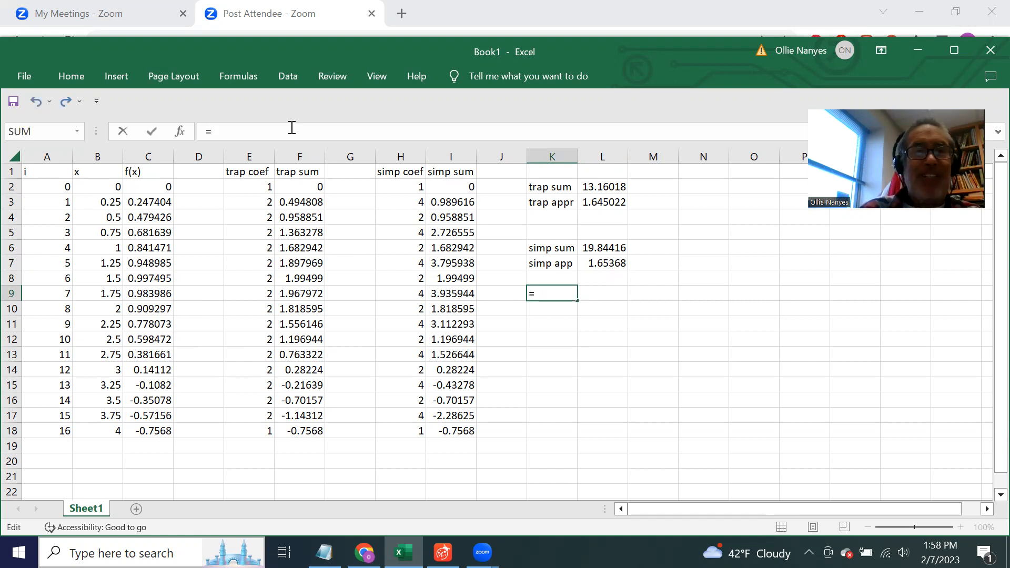
{"action": "type", "text": "("}
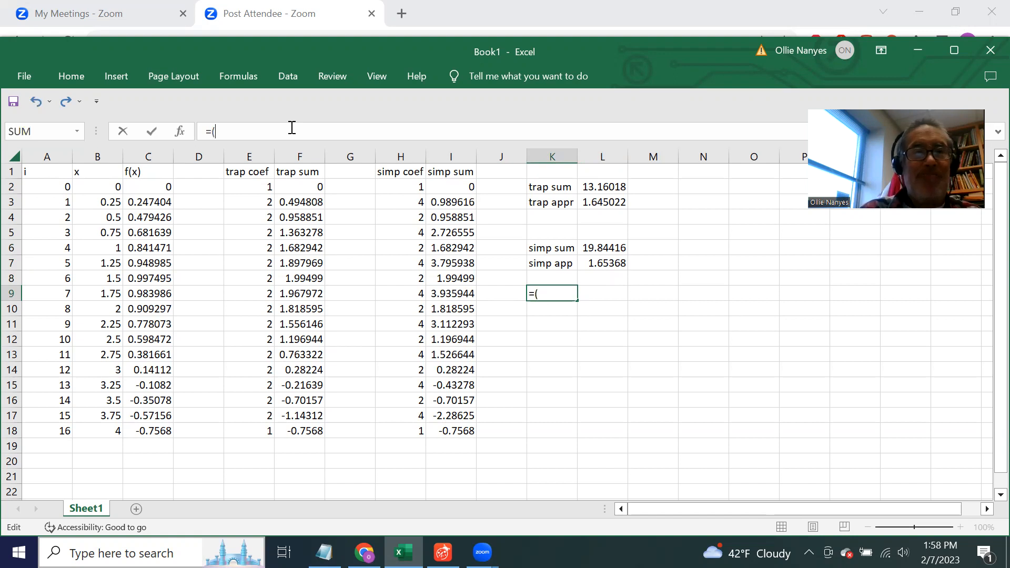
{"action": "type", "text": "cos"}
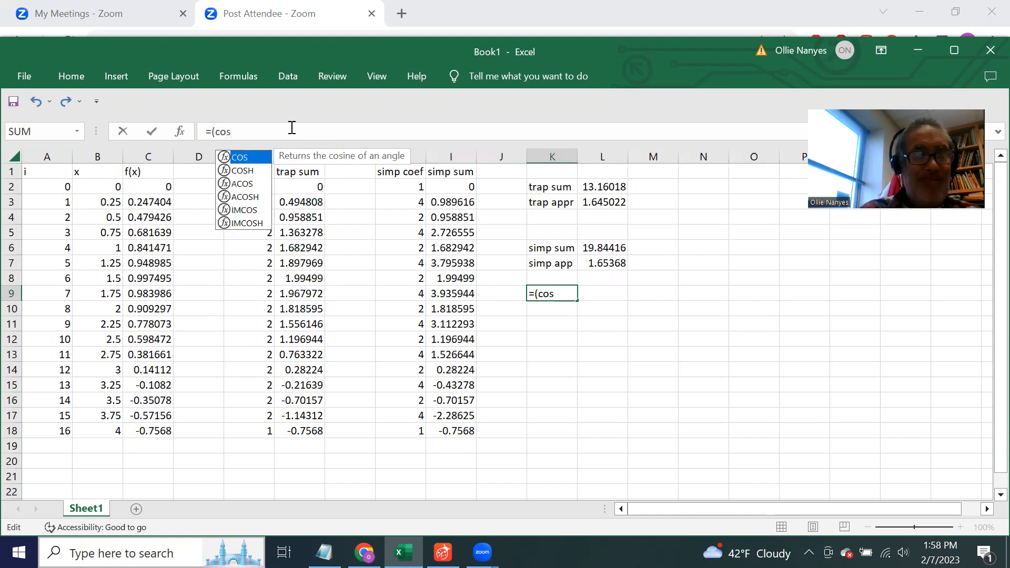
{"action": "type", "text": "("}
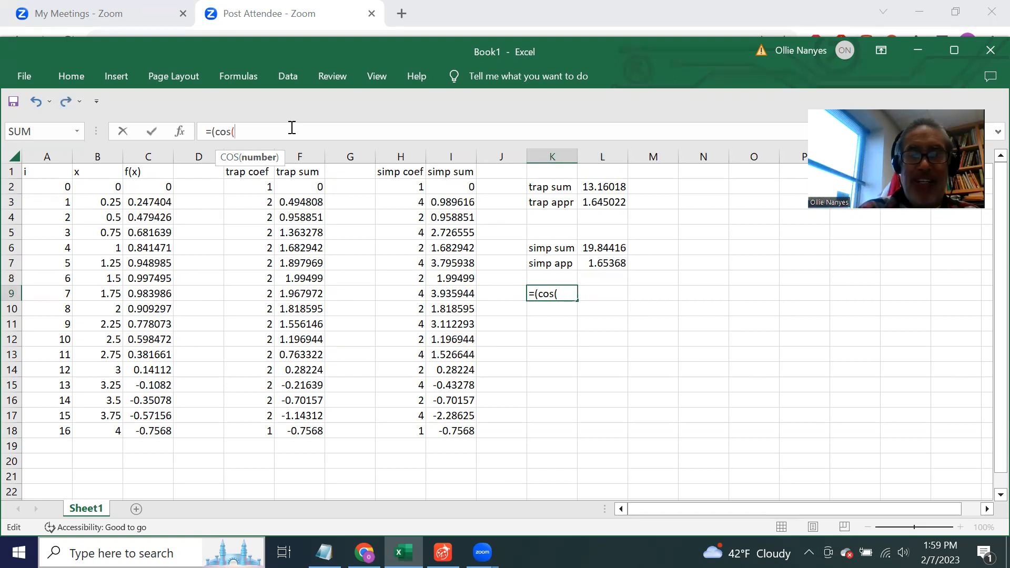
{"action": "type", "text": "0)"}
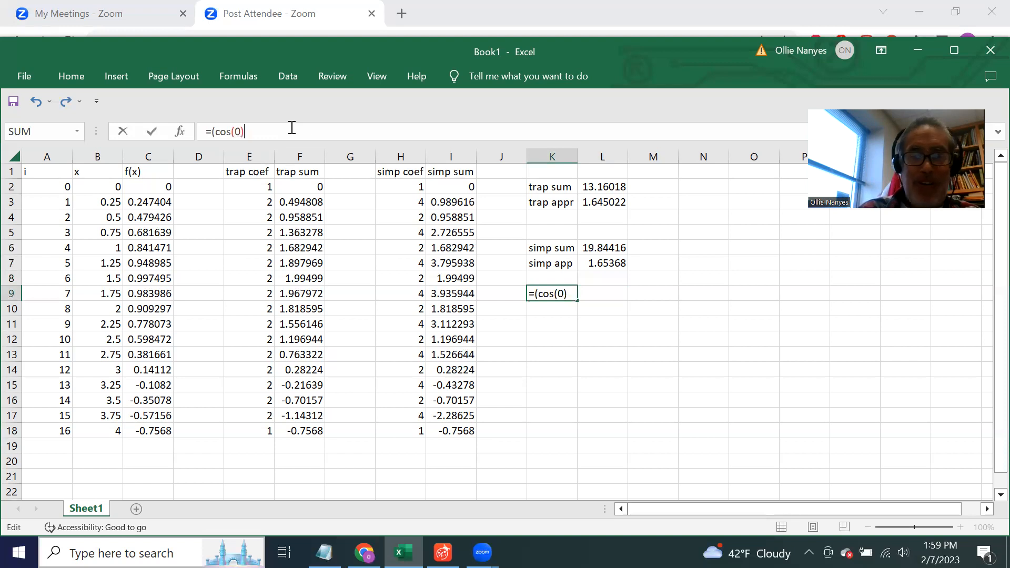
{"action": "type", "text": "-cos("}
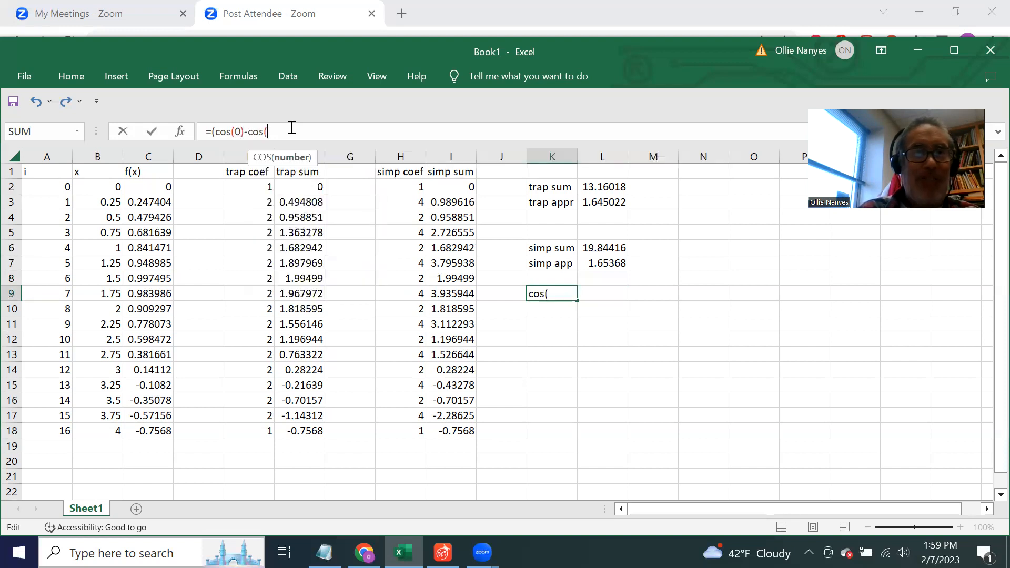
{"action": "type", "text": "4))"}
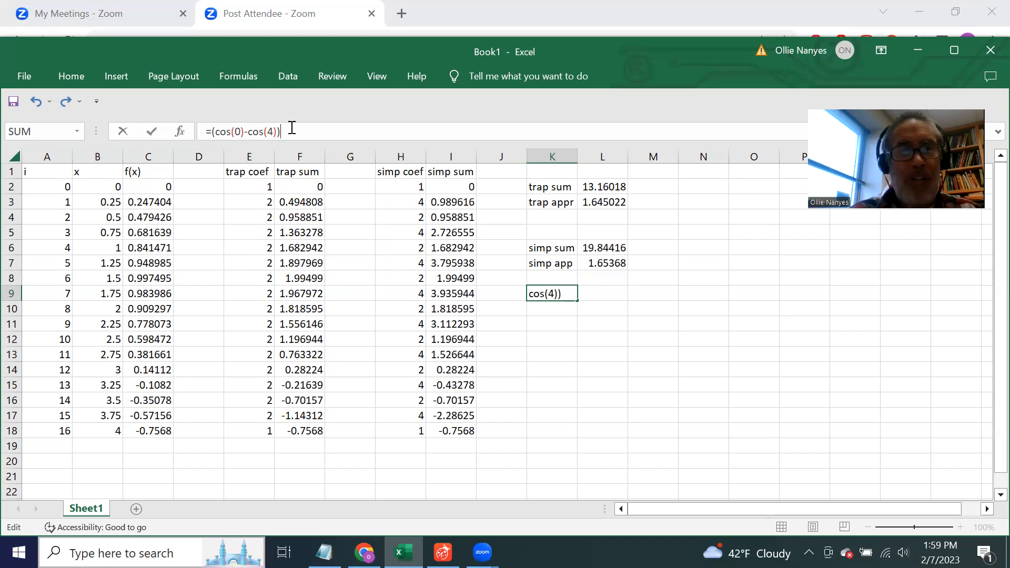
{"action": "key", "text": "BackSpace"}
{"action": "key", "text": "BackSpace"}
{"action": "key", "text": "BackSpace"}
{"action": "key", "text": "BackSpace"}
{"action": "key", "text": "BackSpace"}
{"action": "key", "text": "BackSpace"}
{"action": "key", "text": "BackSpace"}
{"action": "key", "text": "BackSpace"}
{"action": "key", "text": "BackSpace"}
{"action": "key", "text": "BackSpace"}
{"action": "key", "text": "BackSpace"}
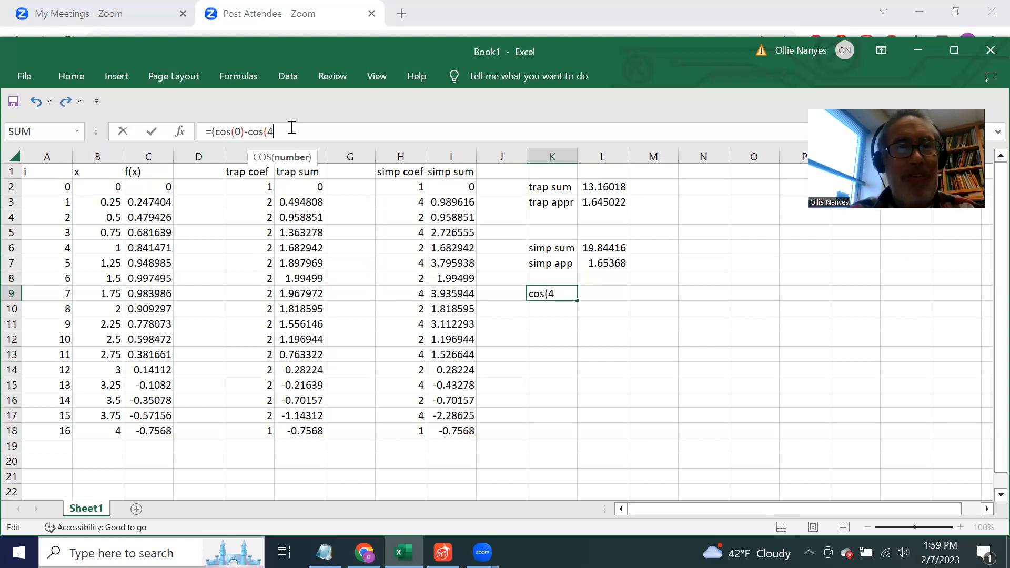
{"action": "key", "text": "BackSpace"}
{"action": "key", "text": "BackSpace"}
{"action": "key", "text": "BackSpace"}
{"action": "key", "text": "BackSpace"}
{"action": "key", "text": "BackSpace"}
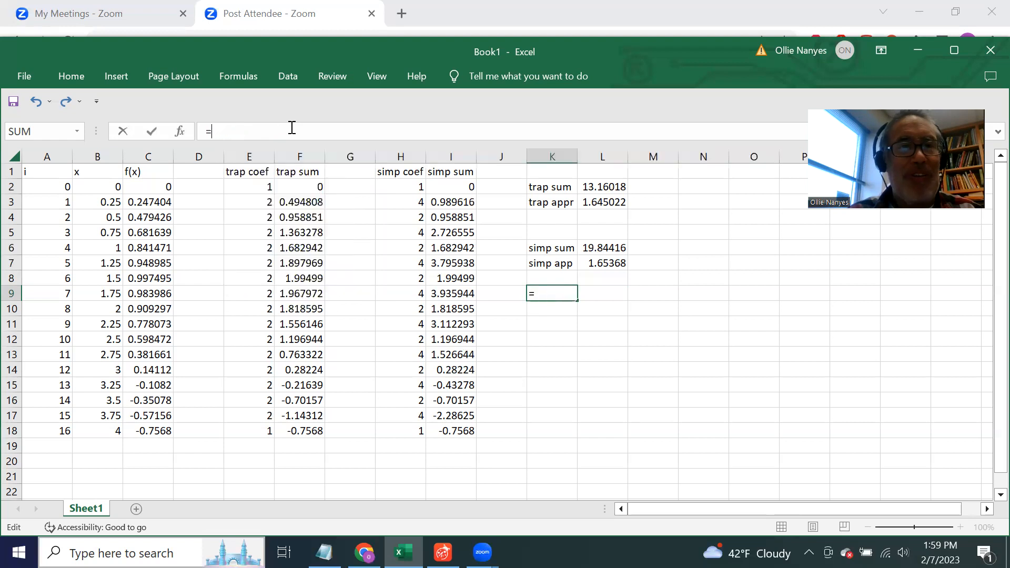
- Label cell K9 "exact" and compute the exact integral in cell L9 with the formula =COS(0)-COS(4)
{"action": "type", "text": "exact"}
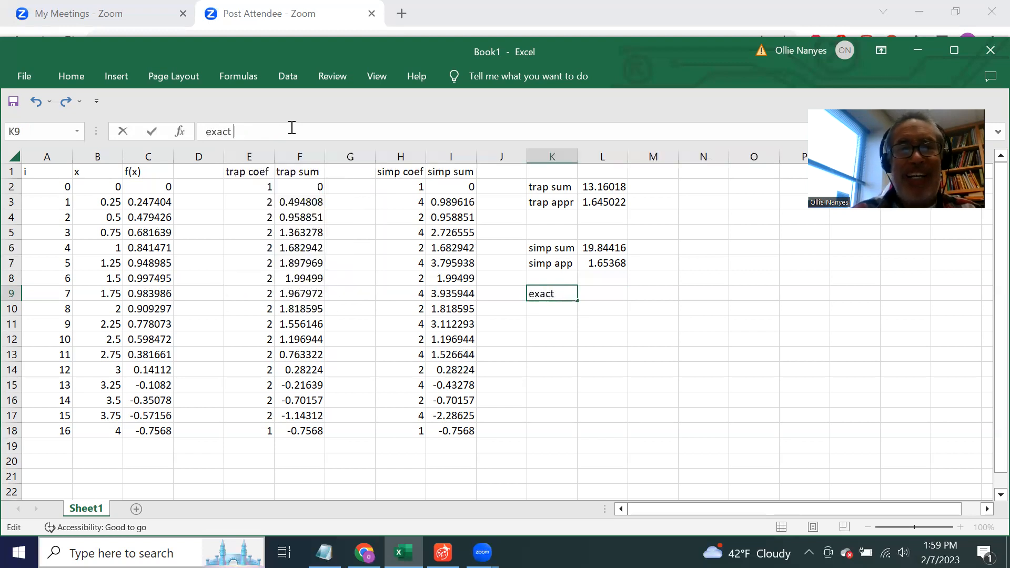
{"action": "left_click", "coordinate": [599, 292]}
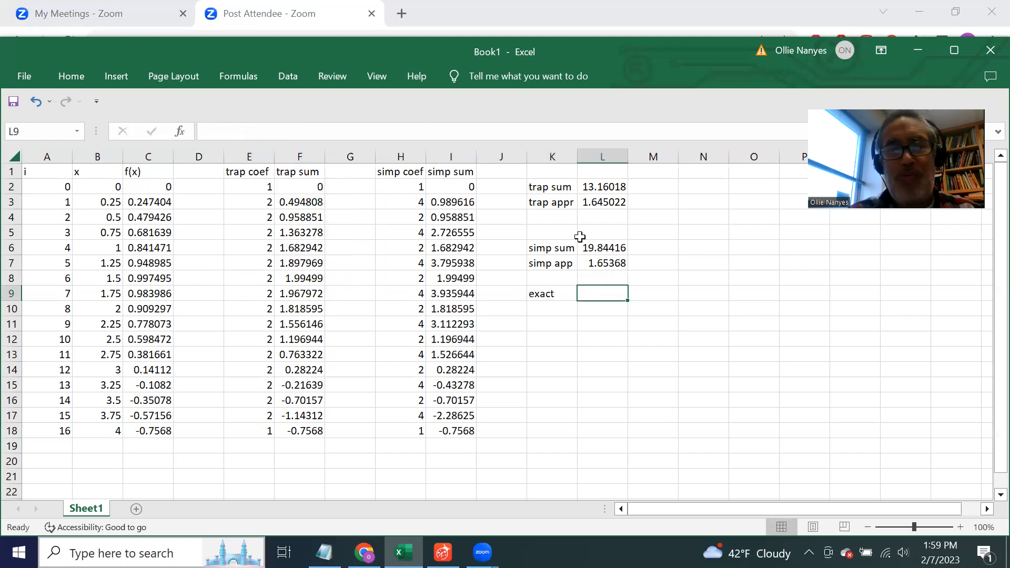
{"action": "left_click", "coordinate": [373, 129]}
{"action": "type", "text": "="}
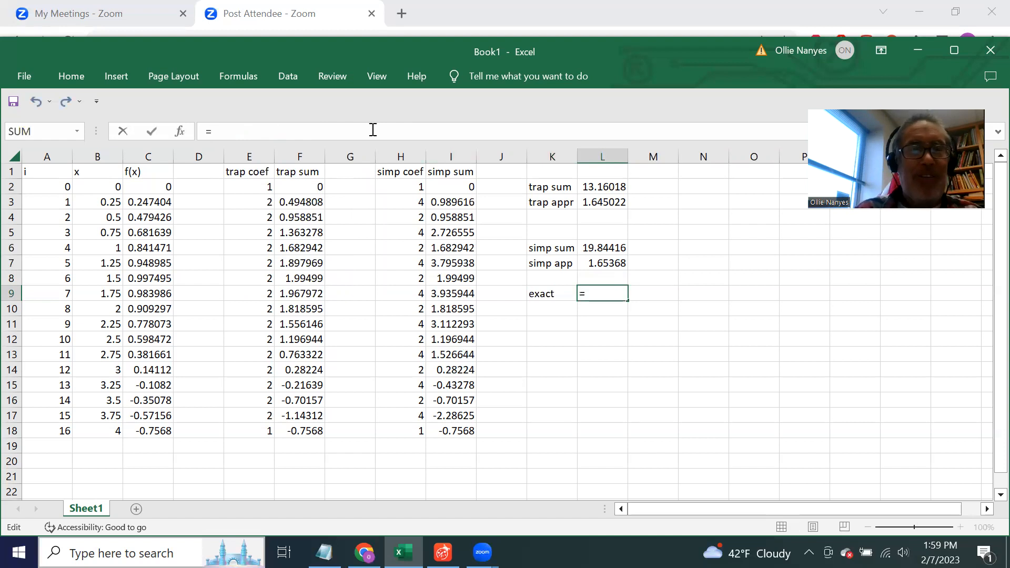
{"action": "type", "text": "co"}
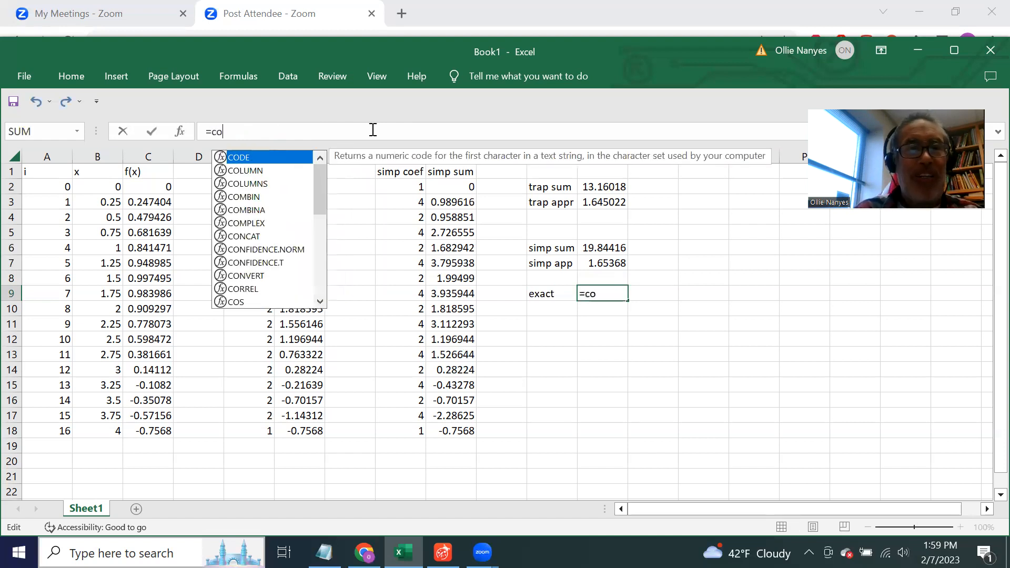
{"action": "type", "text": "s(0)-c"}
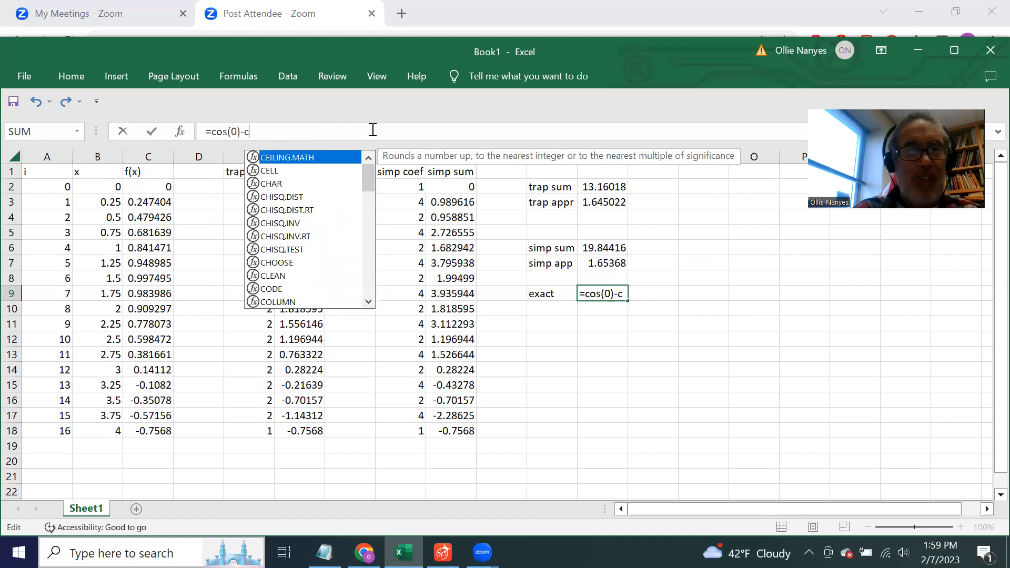
{"action": "type", "text": "os(4)"}
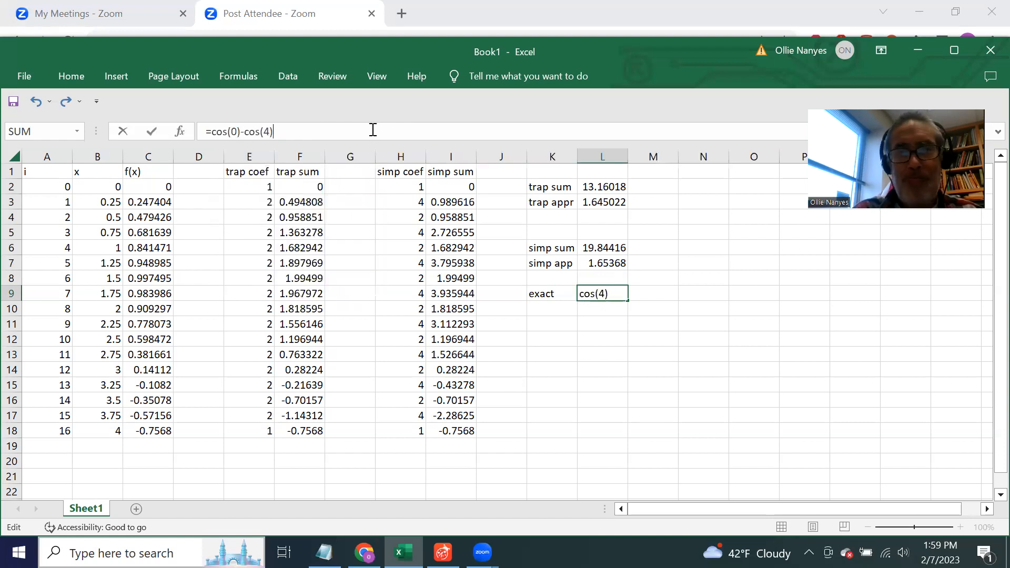
{"action": "key", "text": "Return"}
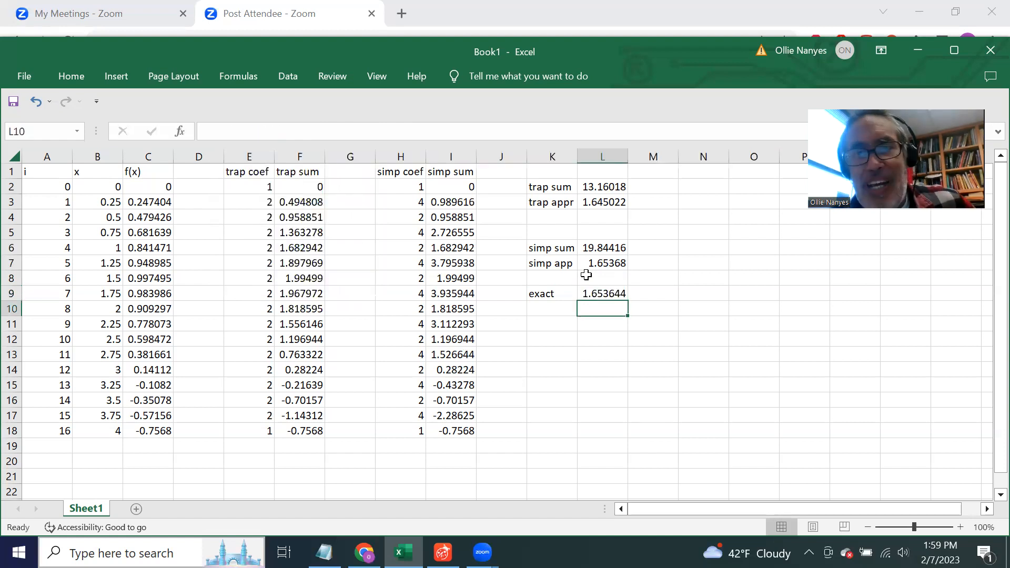